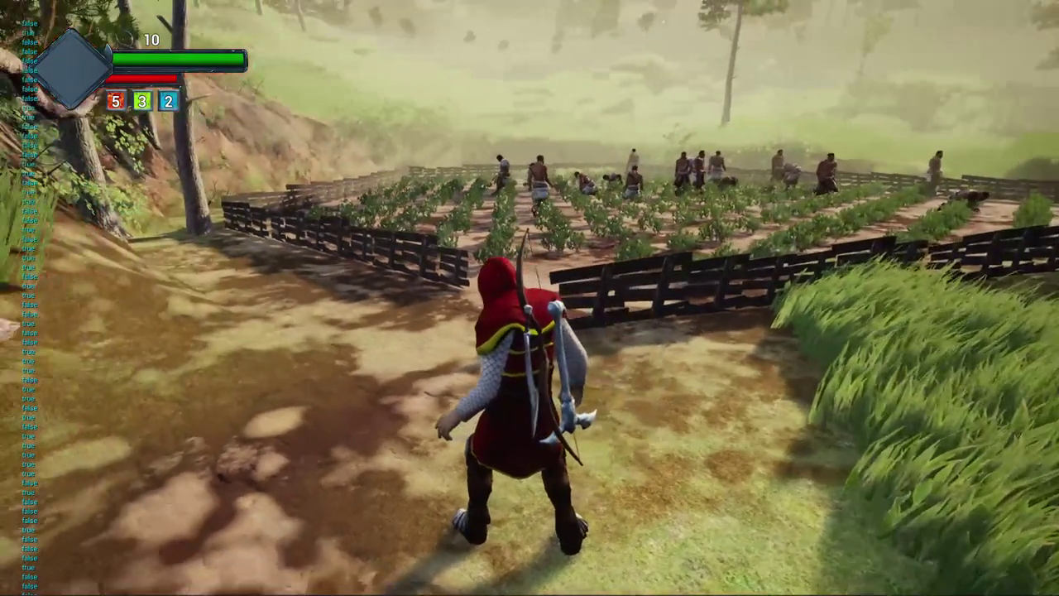
Run the hooded character away from the fenced farm and along the dirt path, and end the play session
key("w")
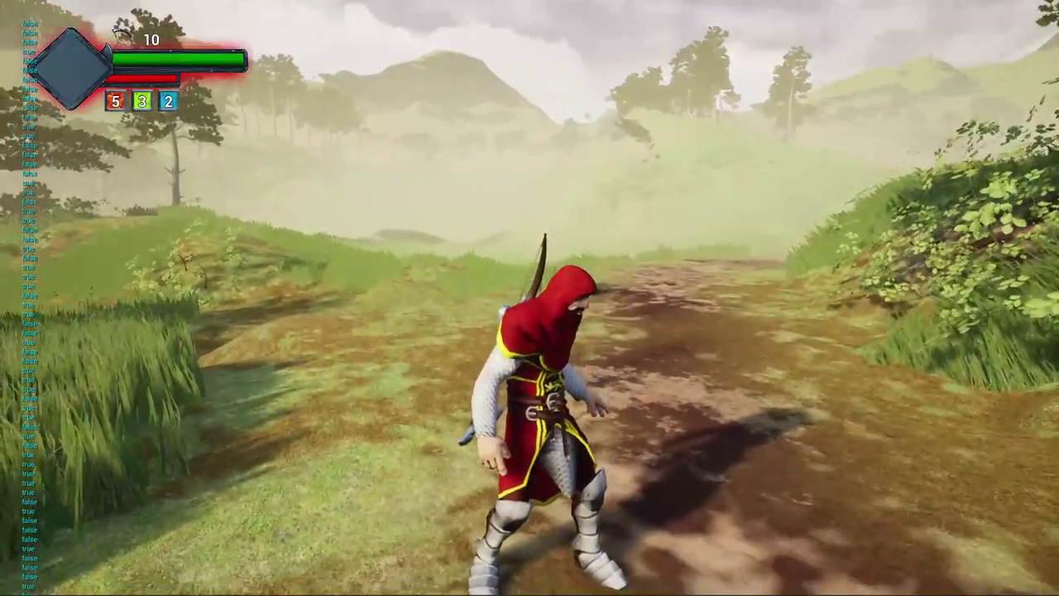
key("w")
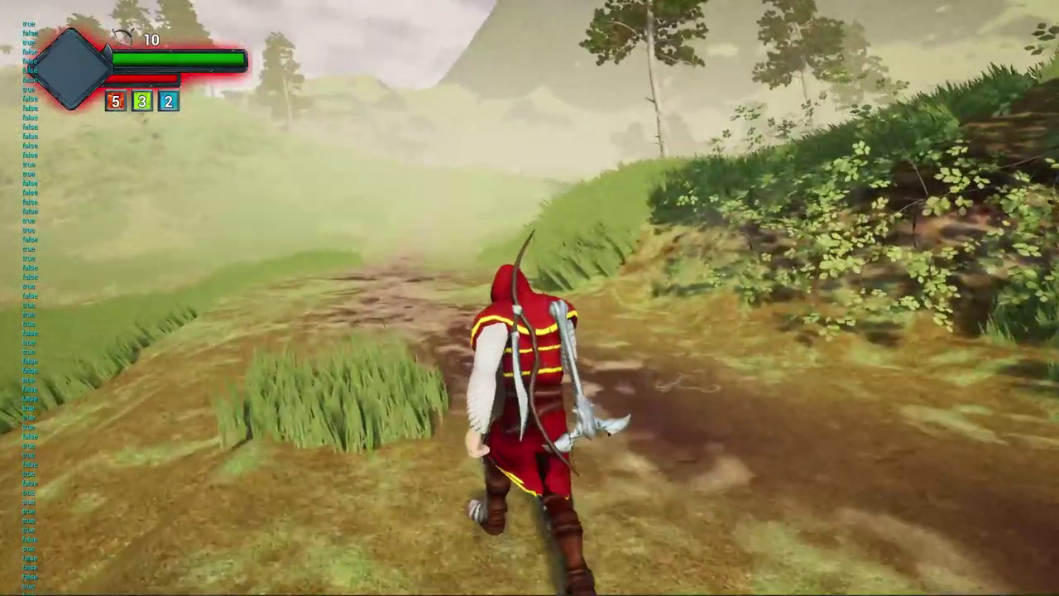
key("w")
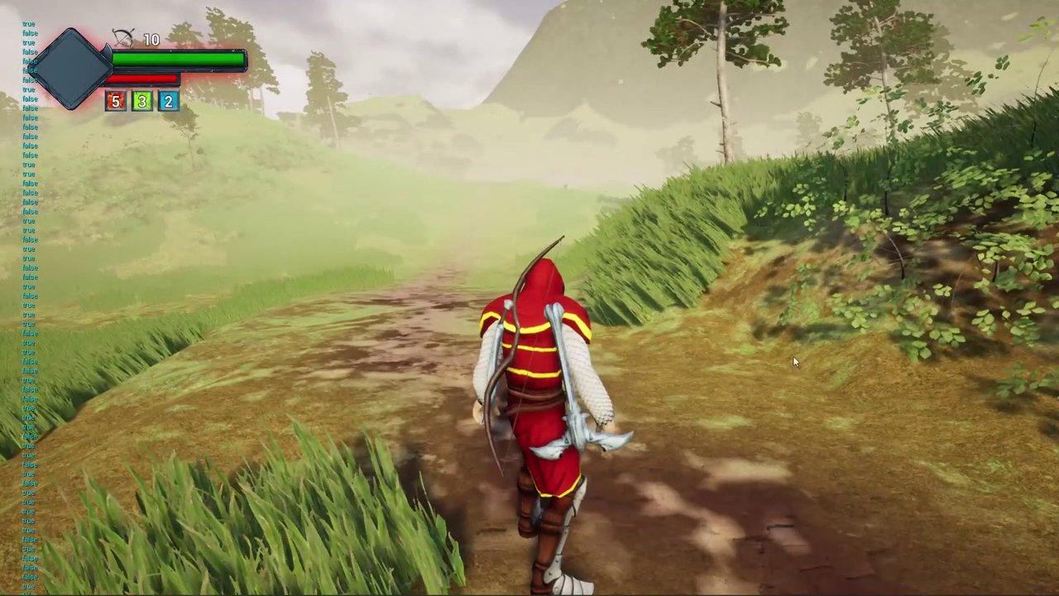
key("Escape")
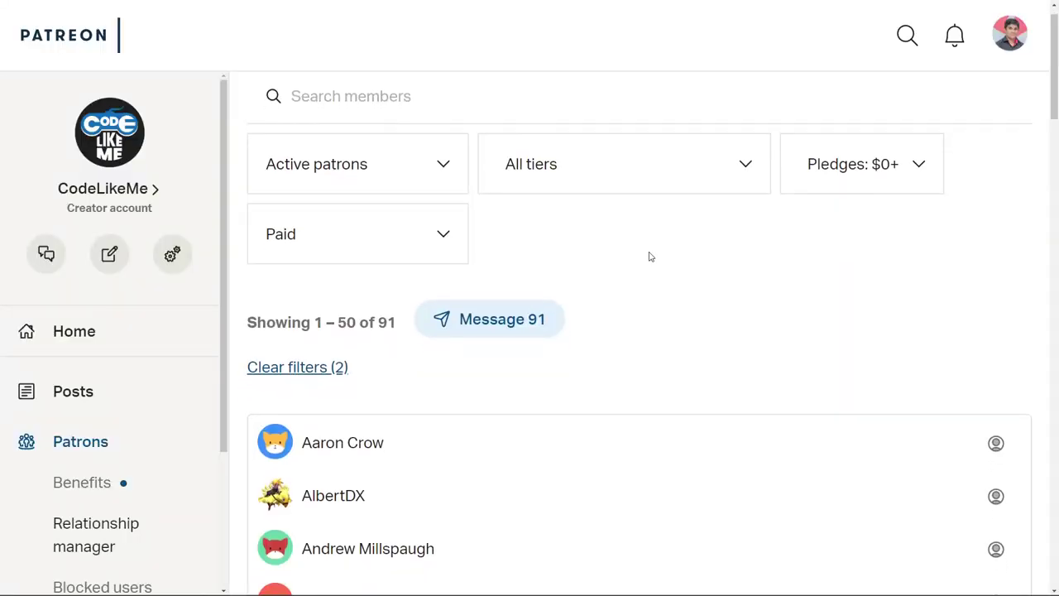
Look through both pages of the active, paid patrons list on Patreon
scroll(650, 256, "down", 13)
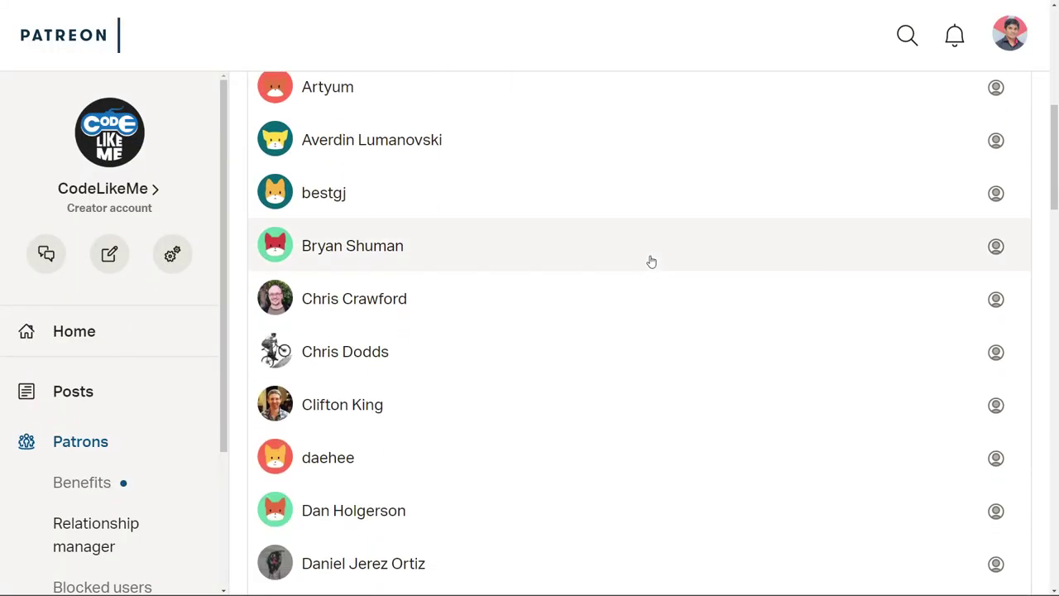
scroll(652, 264, "down", 20)
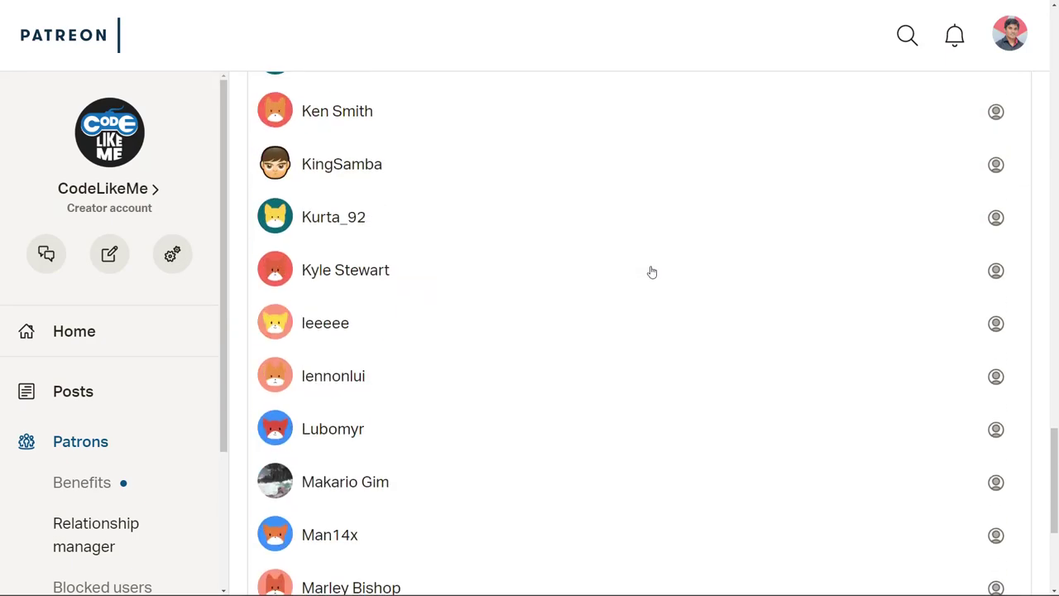
left_click(663, 515)
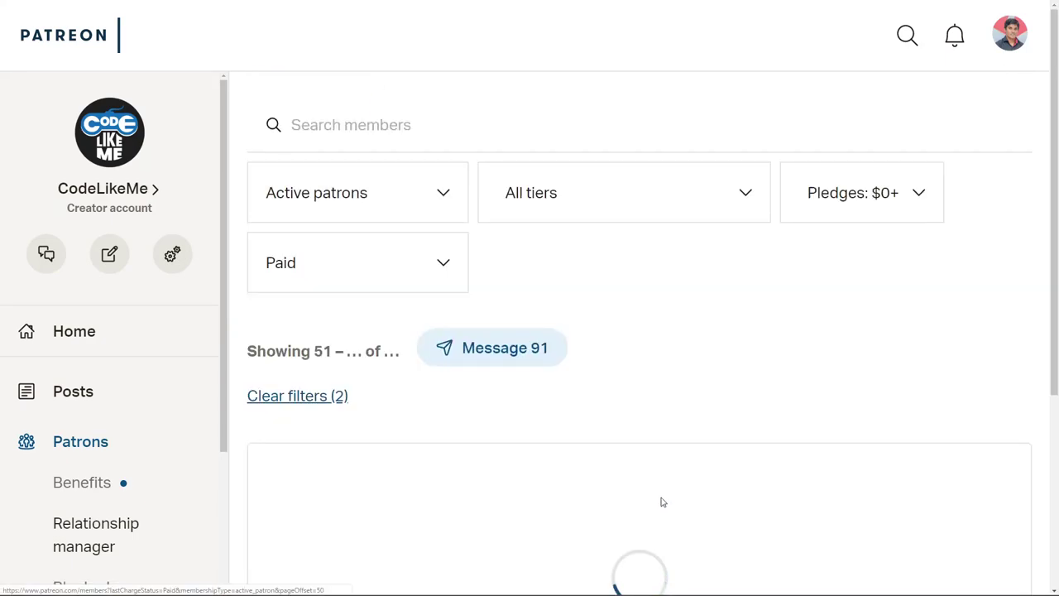
scroll(593, 407, "down", 15)
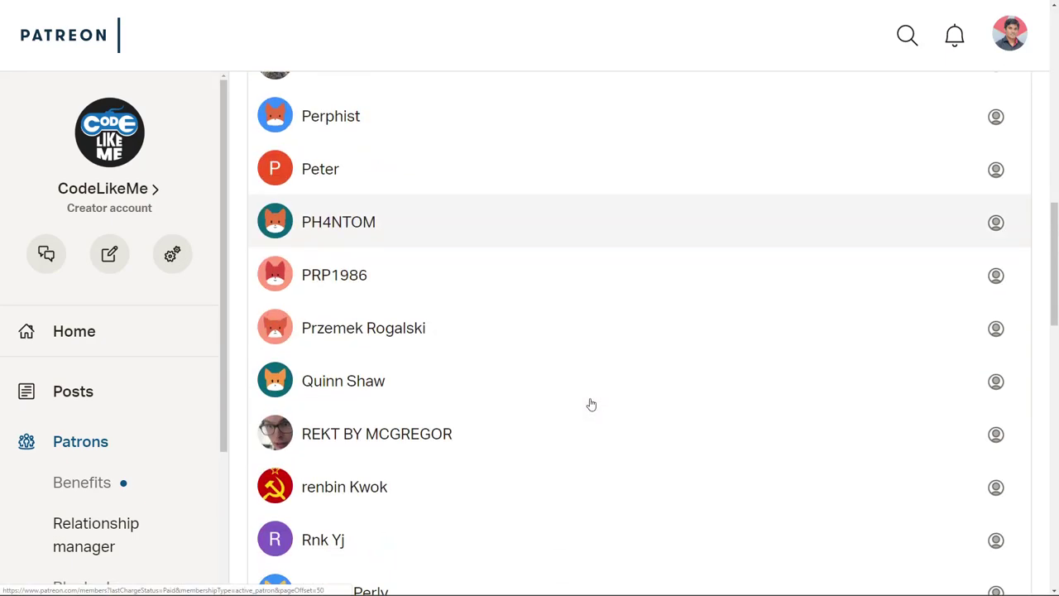
scroll(593, 406, "down", 8)
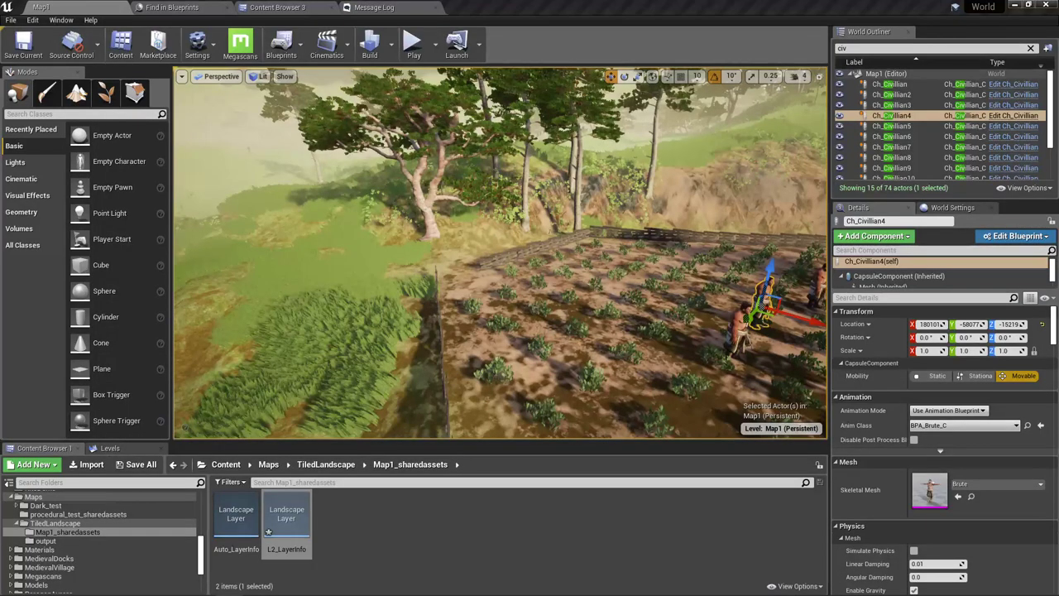
In the Unreal Editor, examine the fenced farm, its workers and the surrounding grassland in the level
mouse_move(500, 253)
right_mouse_down()
mouse_move(398, 227)
mouse_move(404, 221)
mouse_move(456, 277)
mouse_move(426, 286)
mouse_move(455, 310)
mouse_move(355, 302)
mouse_move(439, 273)
mouse_move(335, 248)
mouse_move(500, 253)
right_mouse_up()
right_click_drag(535, 376, 535, 376)
key("F11")
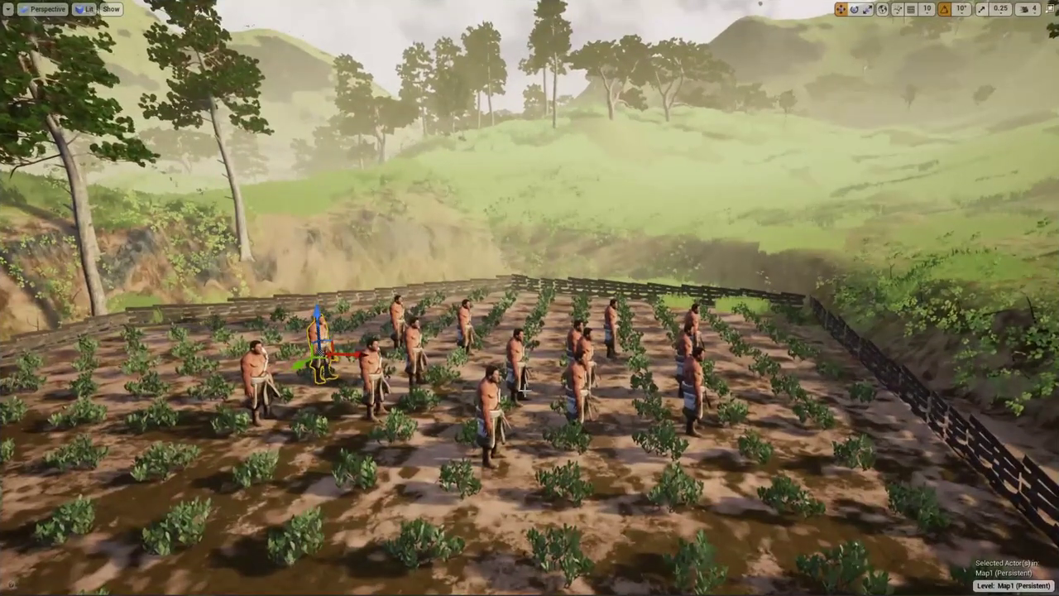
right_click_drag(633, 487, 677, 416)
key("w")
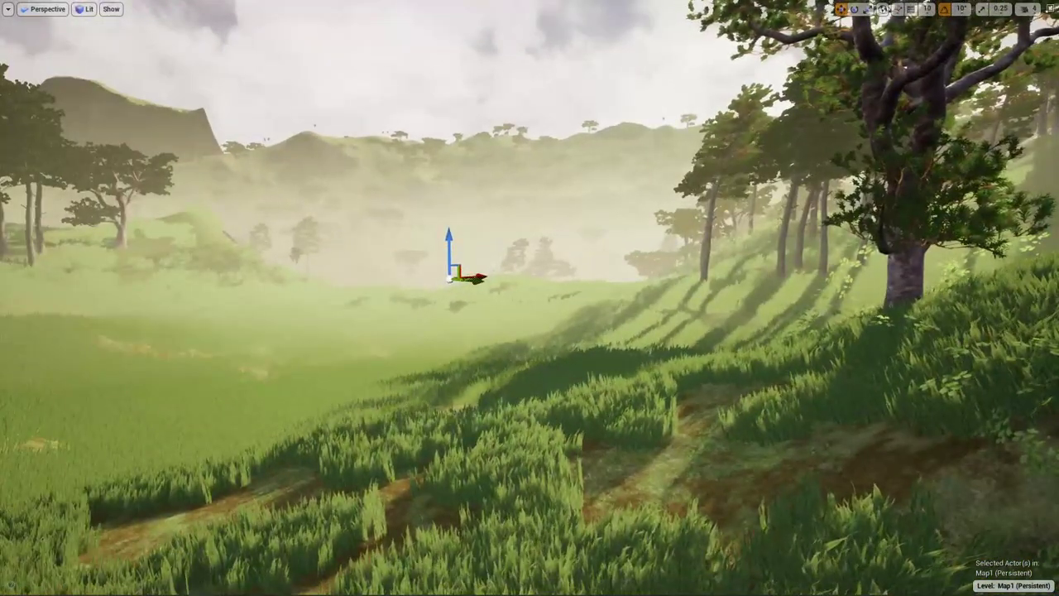
key("a")
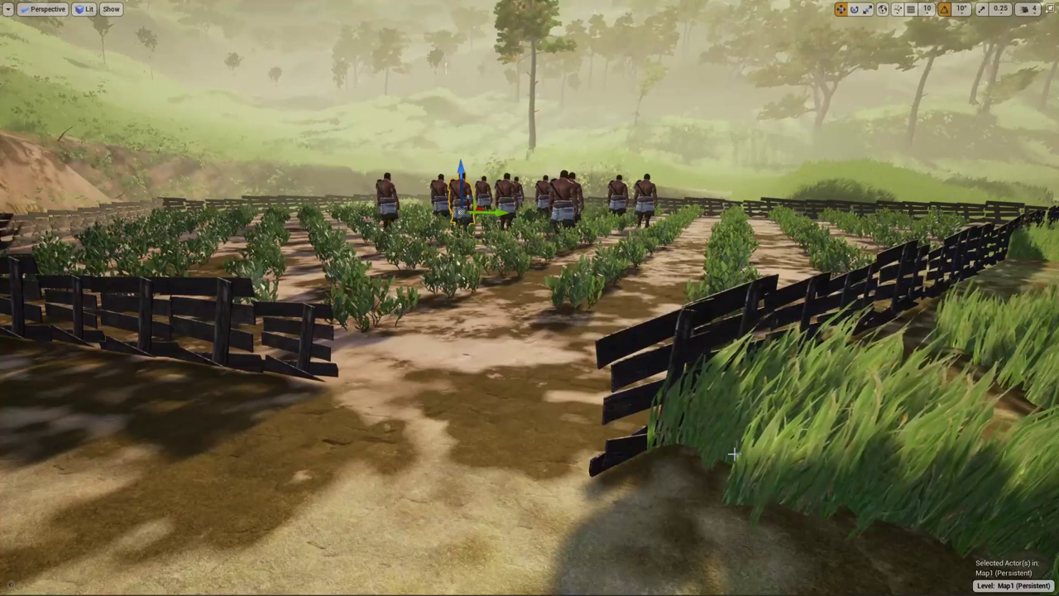
key("F11")
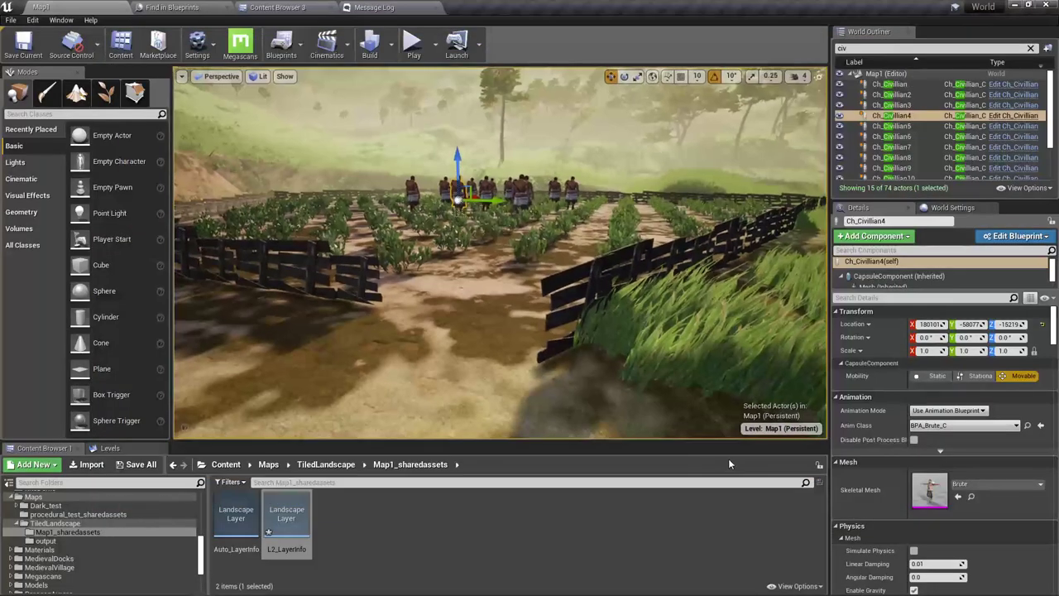
right_click_drag(629, 281, 680, 310)
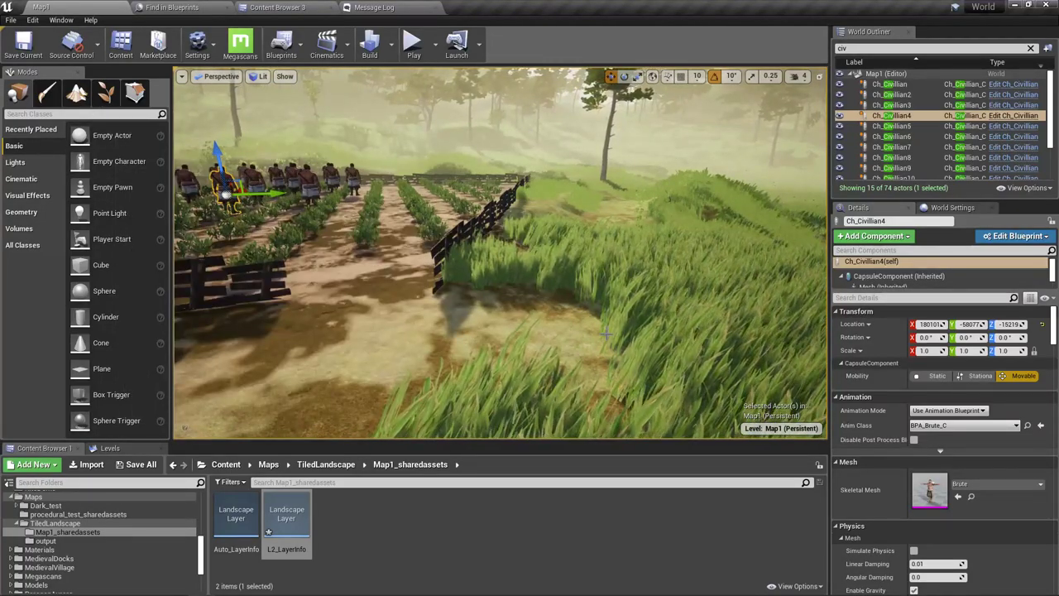
right_click_drag(463, 257, 646, 248)
right_click_drag(607, 334, 691, 272)
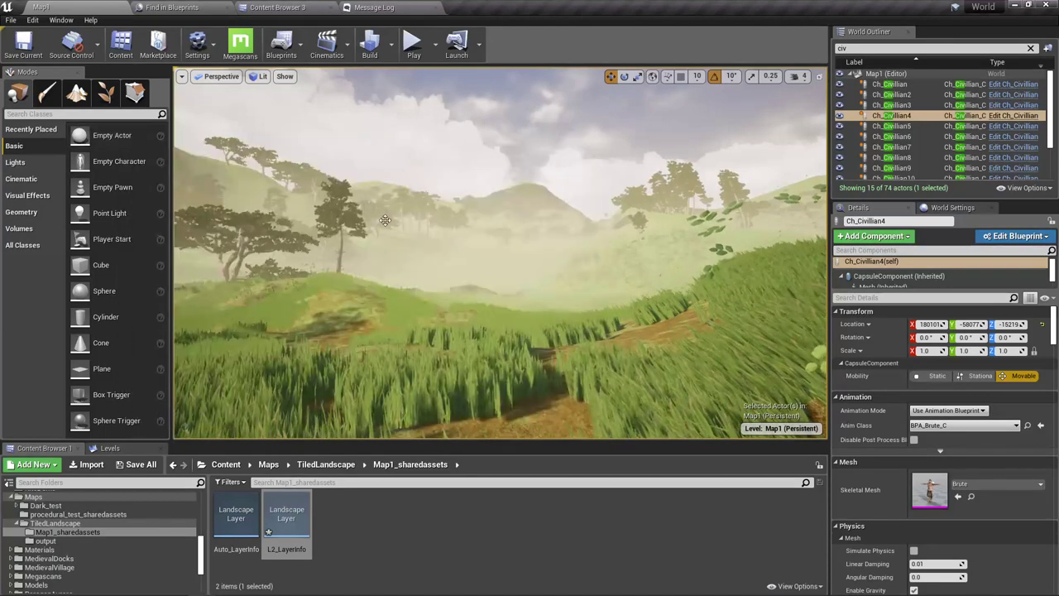
right_click_drag(397, 240, 323, 234)
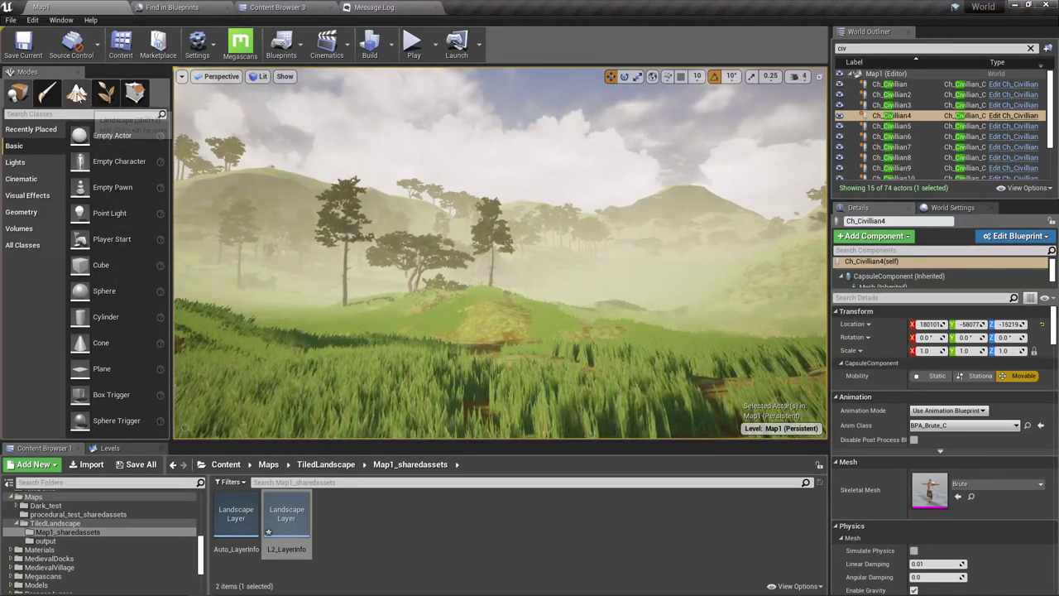
Switch to landscape editing and activate the Edit Splines tool for Landscape1
left_click(77, 94)
scroll(112, 329, "down", 2)
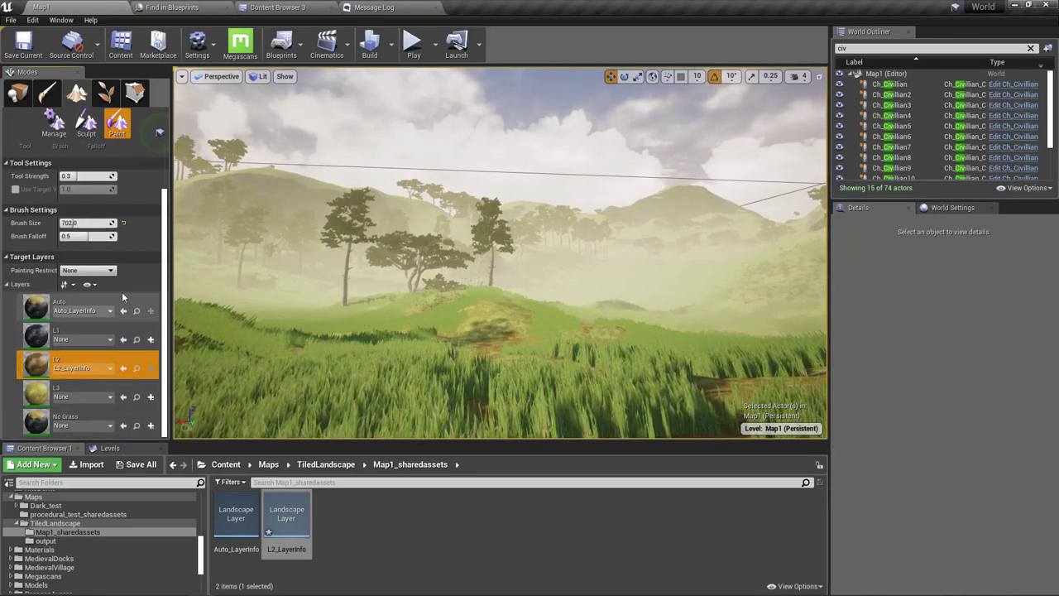
left_click(86, 124)
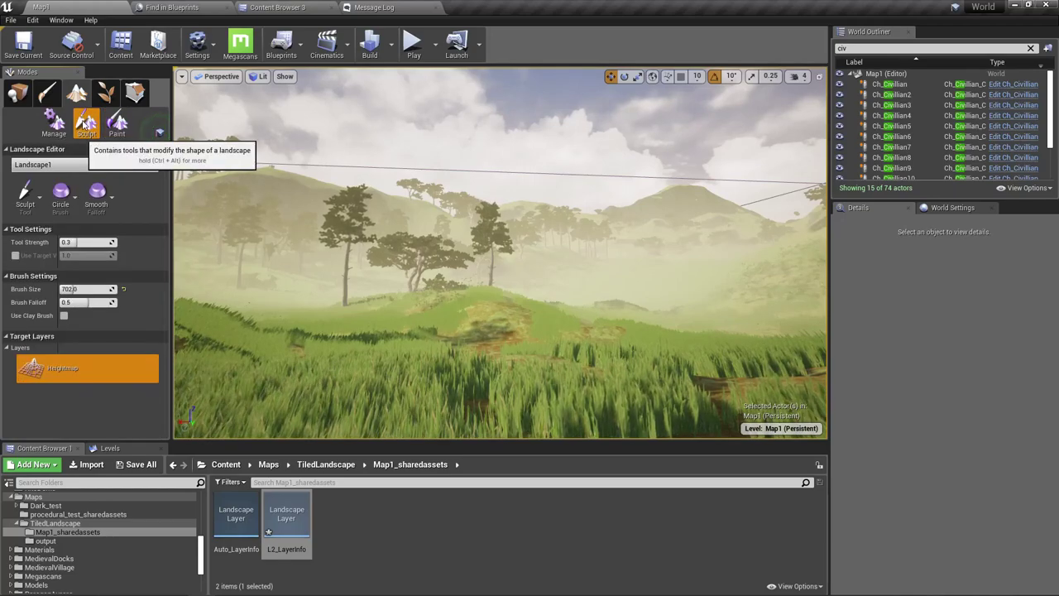
left_click(25, 197)
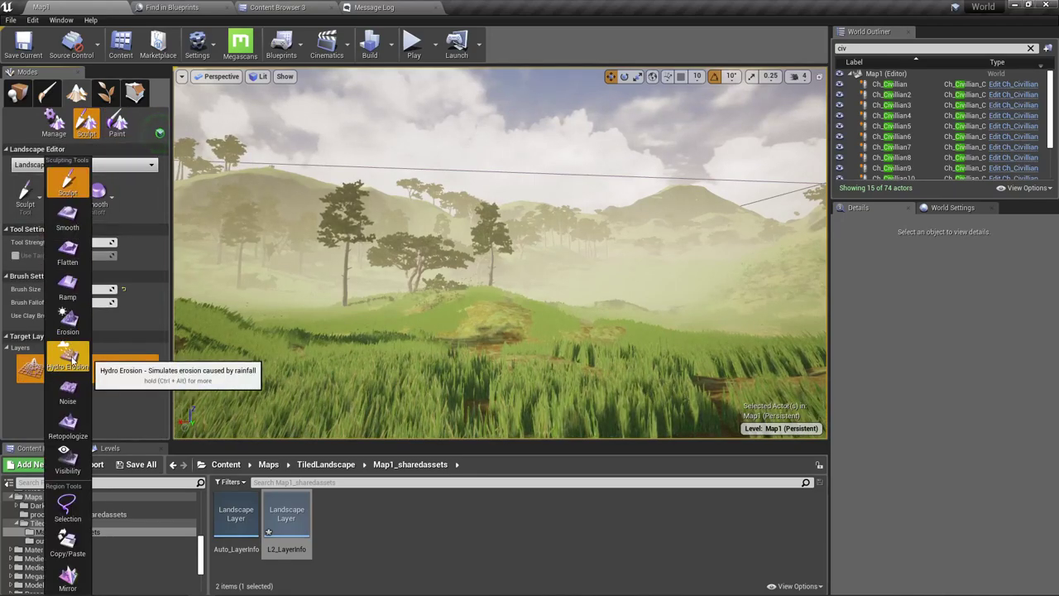
left_click(54, 124)
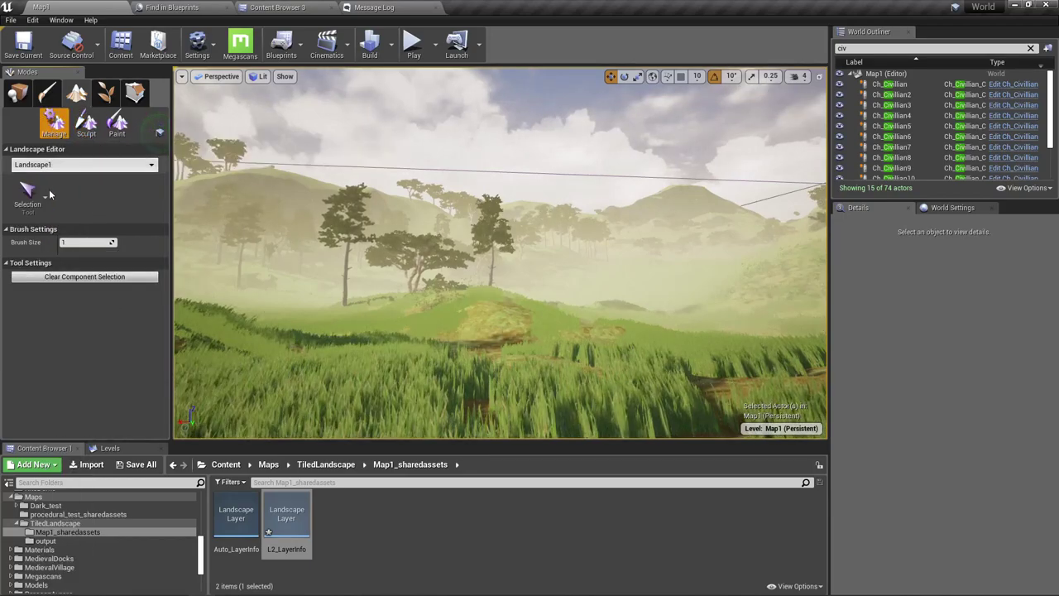
left_click(47, 195)
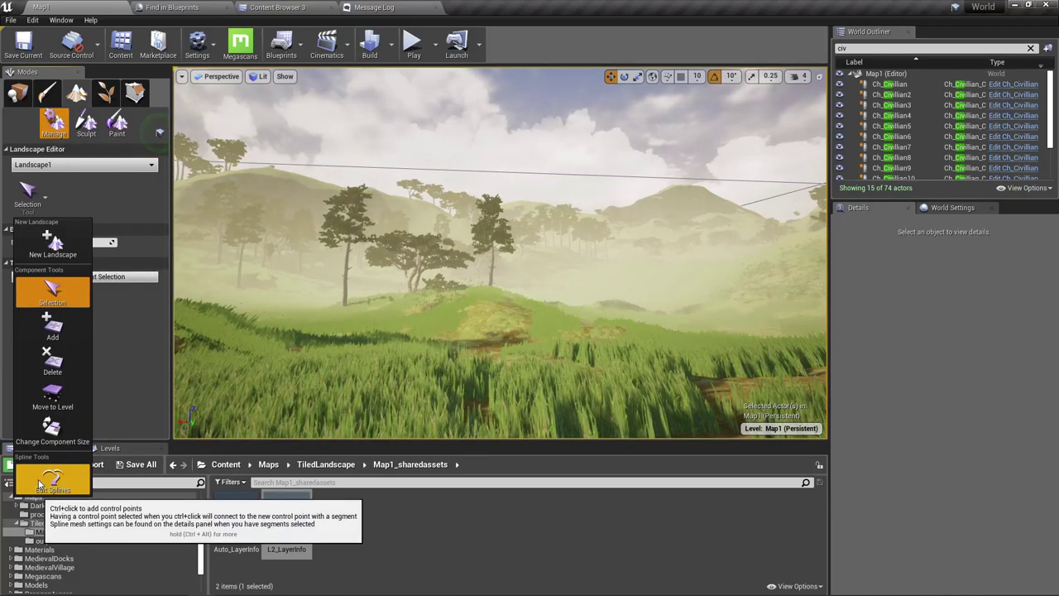
left_click(41, 485)
Place a landscape spline control point on the dirt path at the gap in the farm's fence
right_click_drag(501, 342, 308, 371)
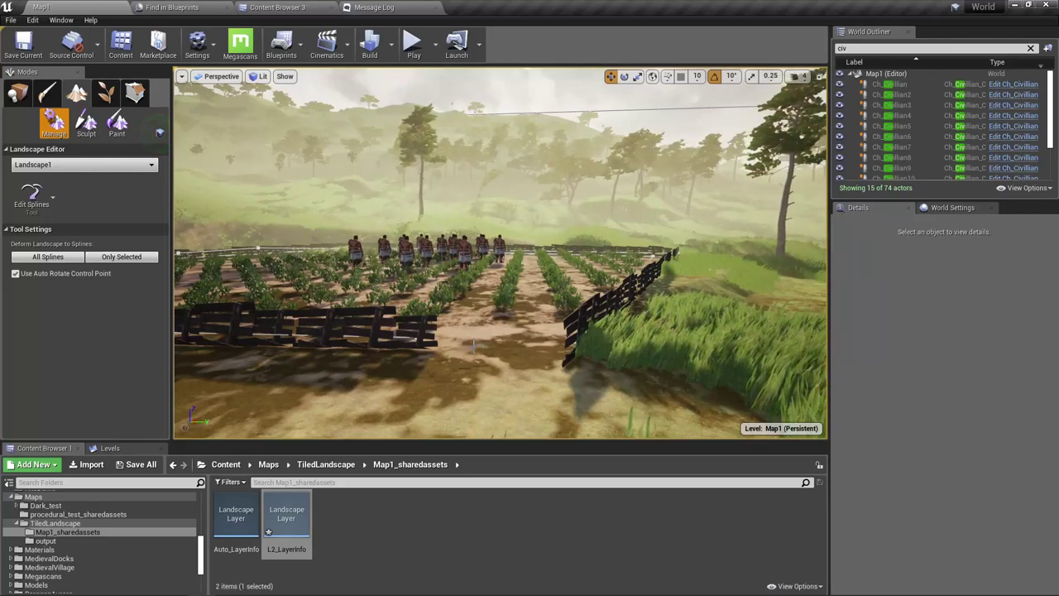
right_click_drag(473, 344, 491, 358)
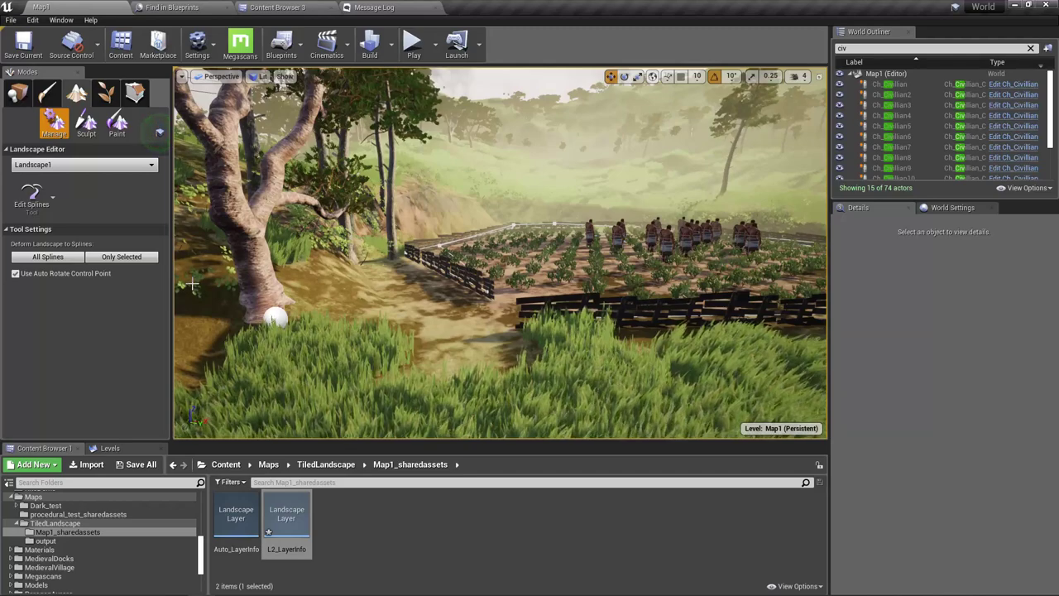
left_click(35, 201)
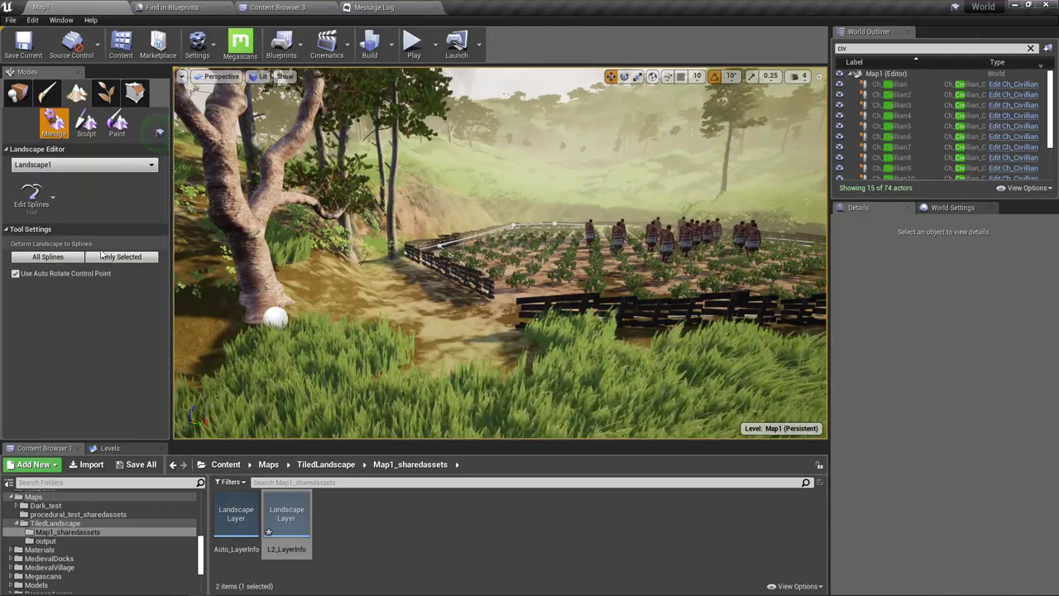
right_click_drag(273, 240, 272, 262)
key("w")
right_click_drag(508, 266, 428, 290)
key("s")
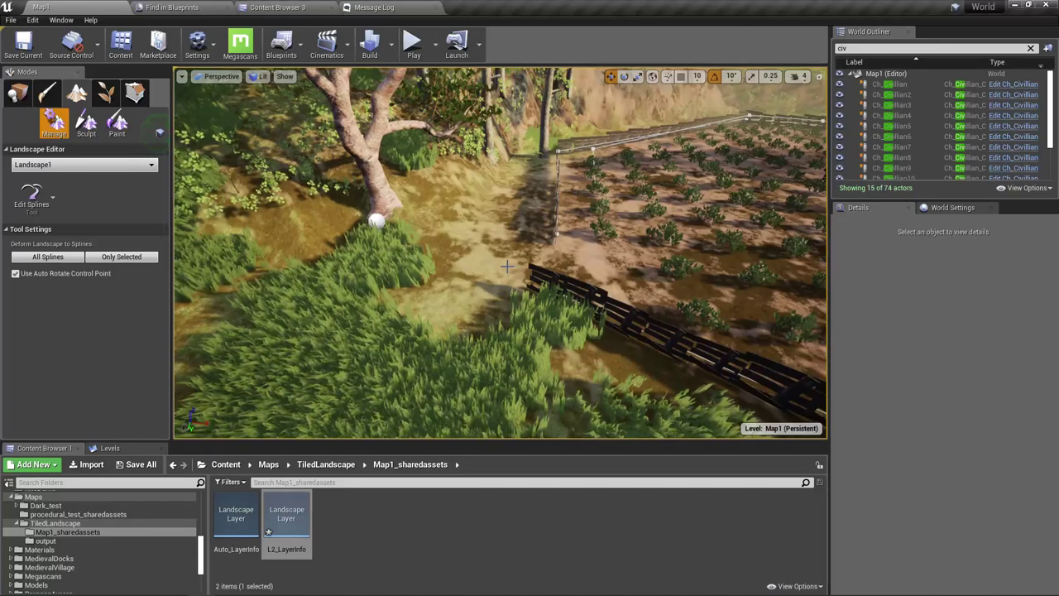
left_click(508, 265, "ctrl")
Set the control point's width, side falloff and end falloff to 200 each
right_click_drag(507, 266, 373, 262)
key("s")
key("d")
left_click(838, 523)
scroll(869, 523, "down", 2)
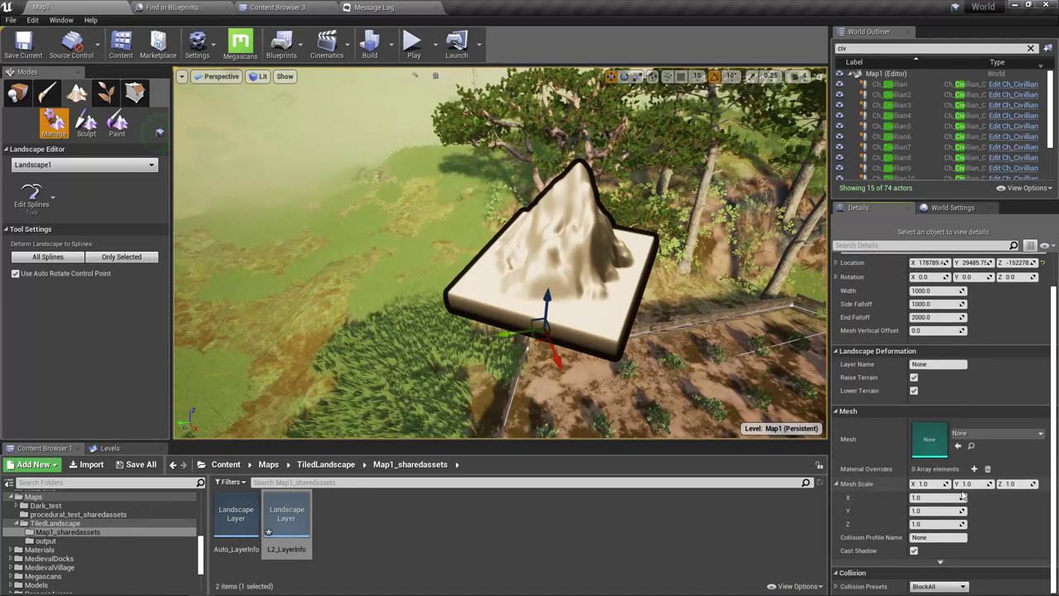
scroll(985, 453, "up", 2)
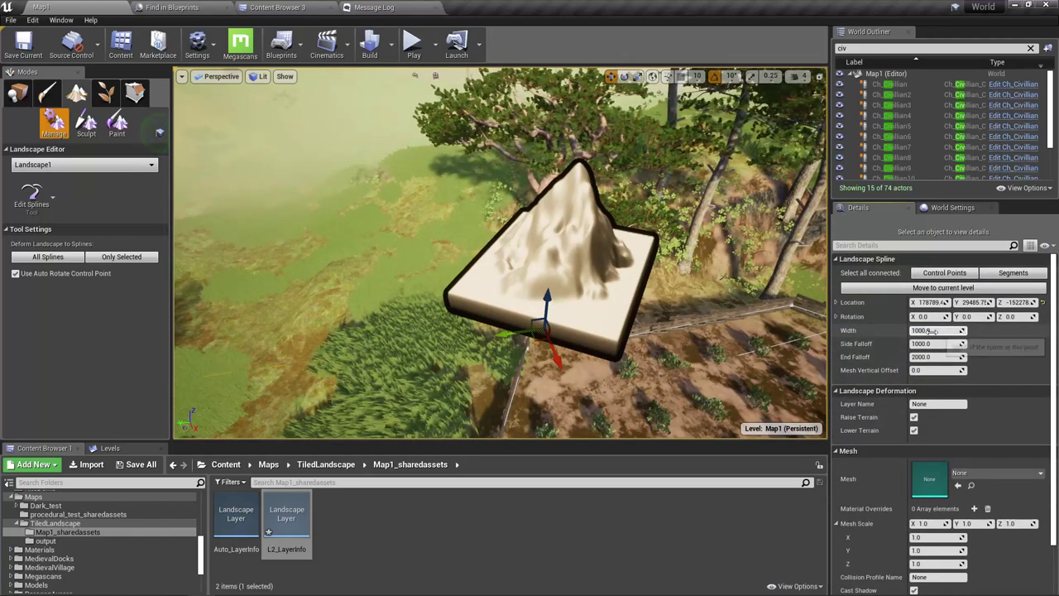
left_click(933, 331)
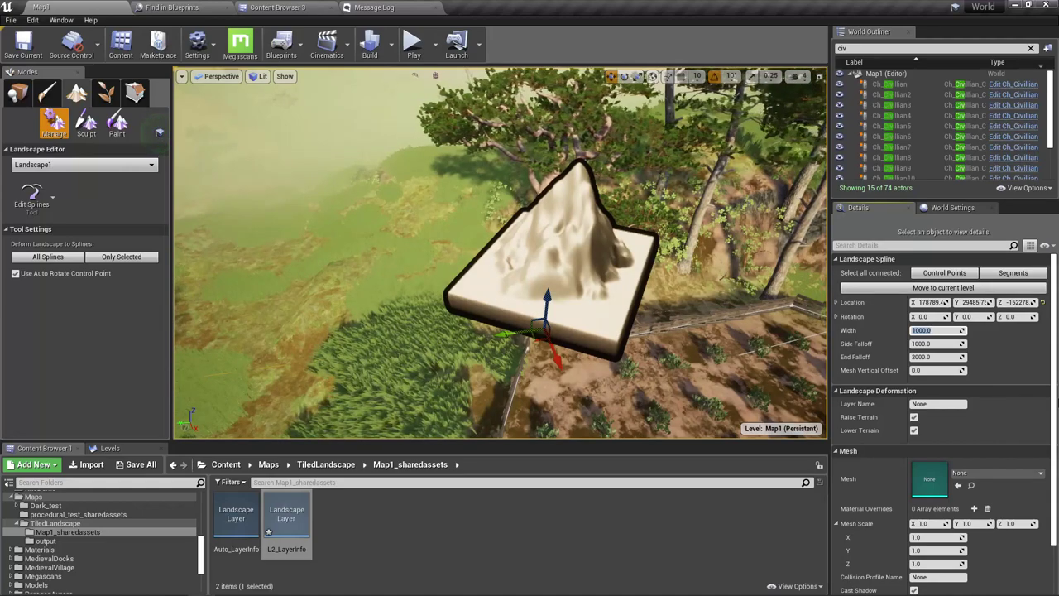
type("200")
key("Tab")
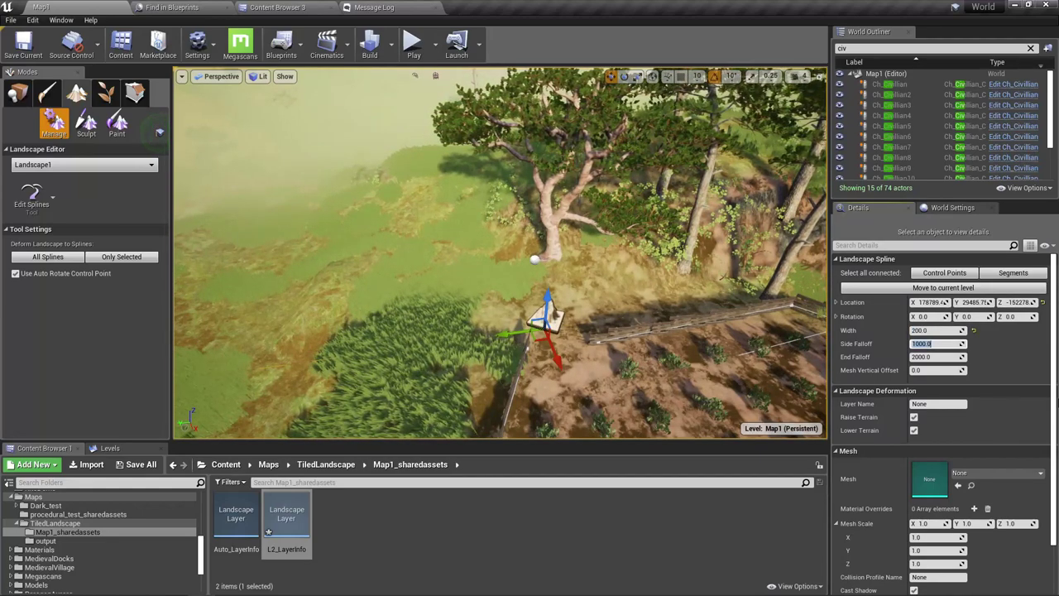
type("200")
key("Tab")
type("200")
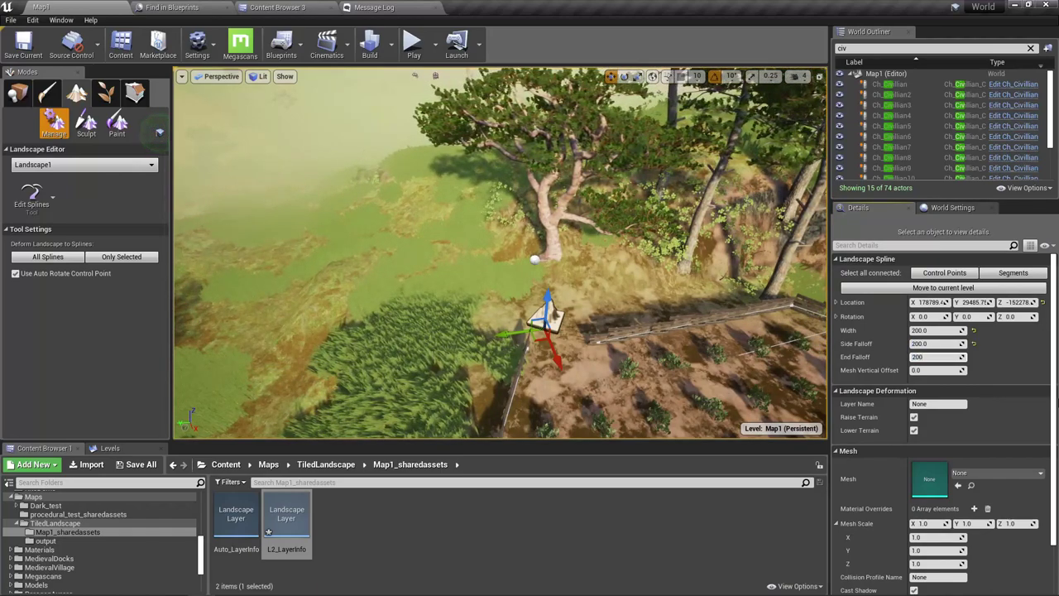
key("Return")
Extend the spline from the farm across the grassland by adding further connected control points
right_click_drag(553, 252, 489, 252)
key("a")
key("w")
key("F11")
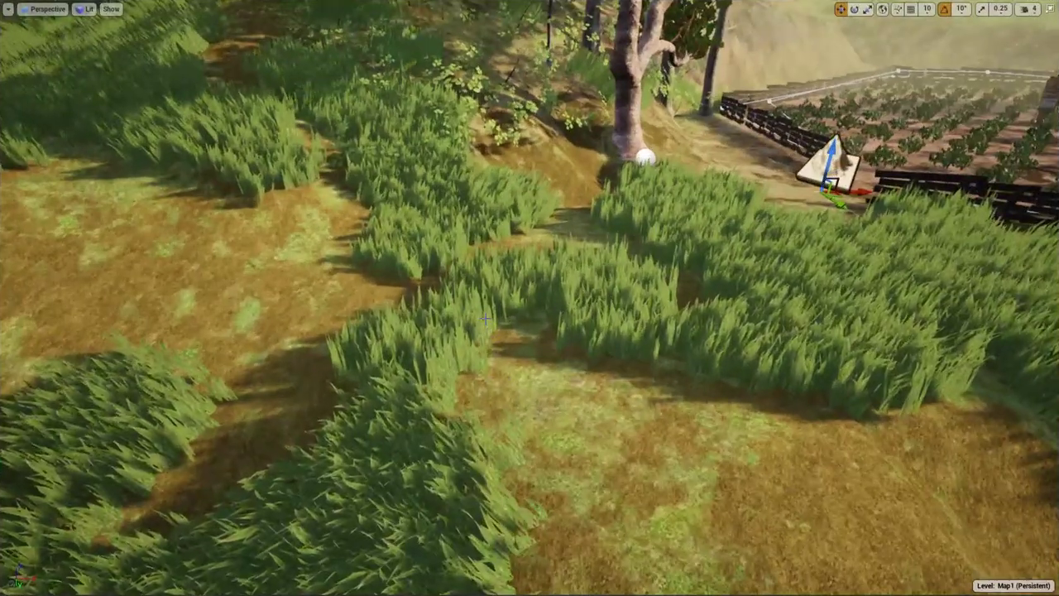
right_click_drag(487, 318, 439, 281)
right_click_drag(447, 244, 481, 265)
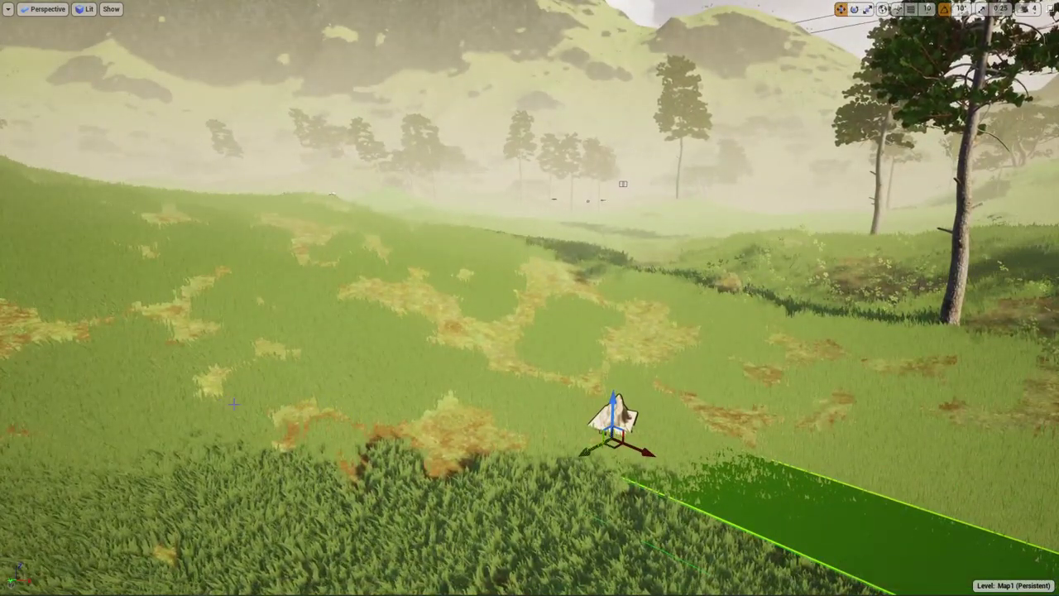
Select all connected segments of the road spline starting at the farm and set their layer name to L2
right_click_drag(233, 404, 41, 414)
key("w")
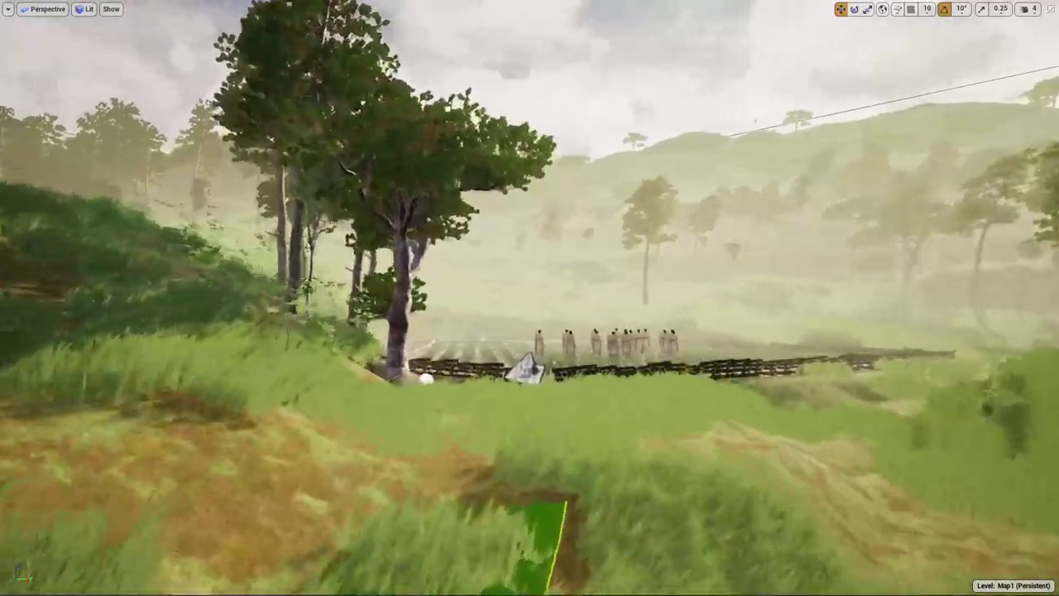
right_click_drag(530, 298, 360, 372)
key("F11")
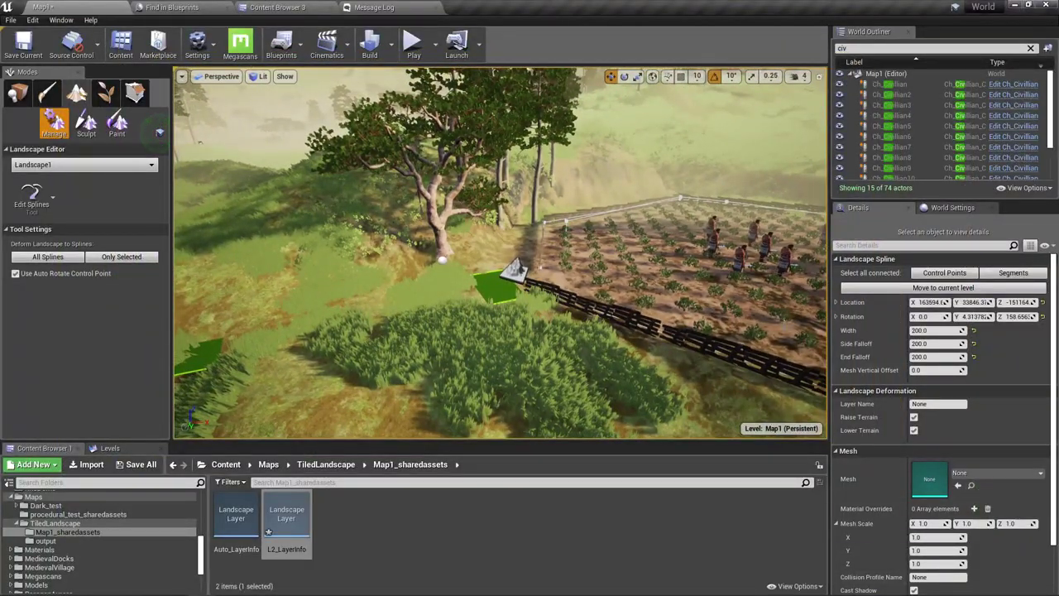
left_click(512, 271)
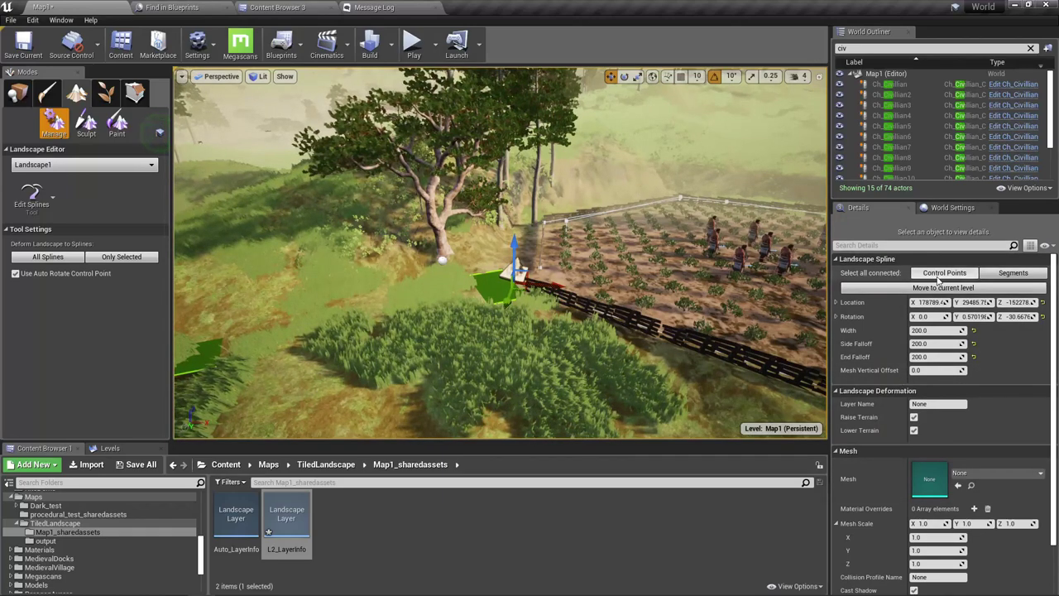
left_click(969, 290)
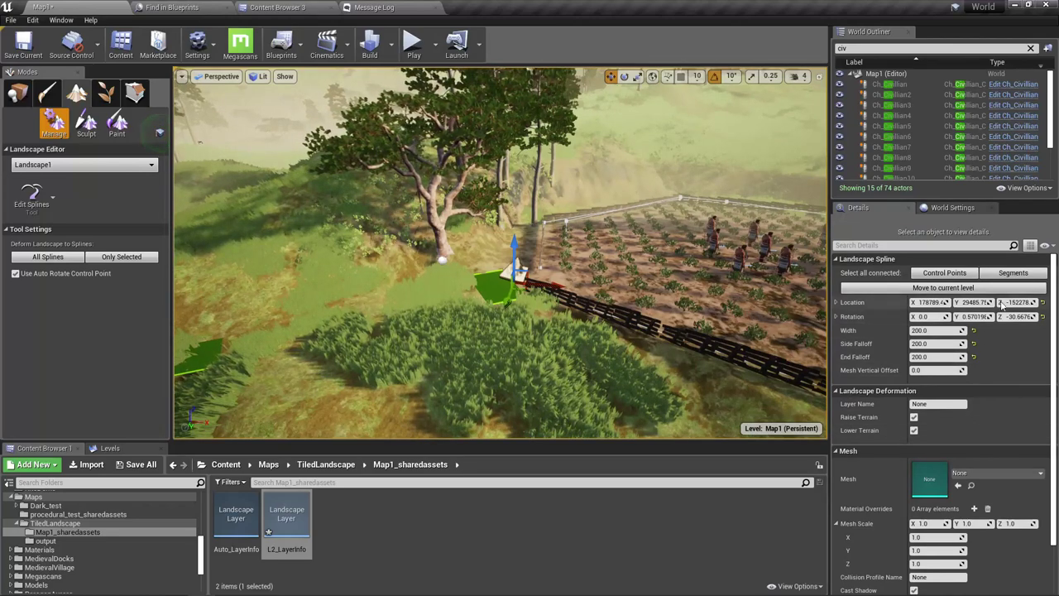
left_click(1005, 280)
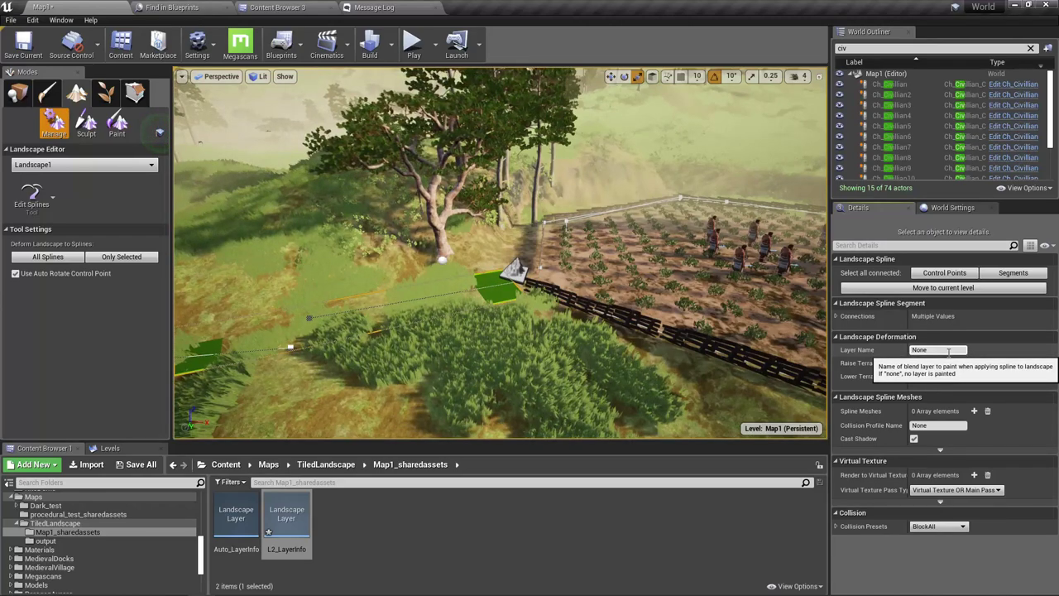
left_click(949, 351)
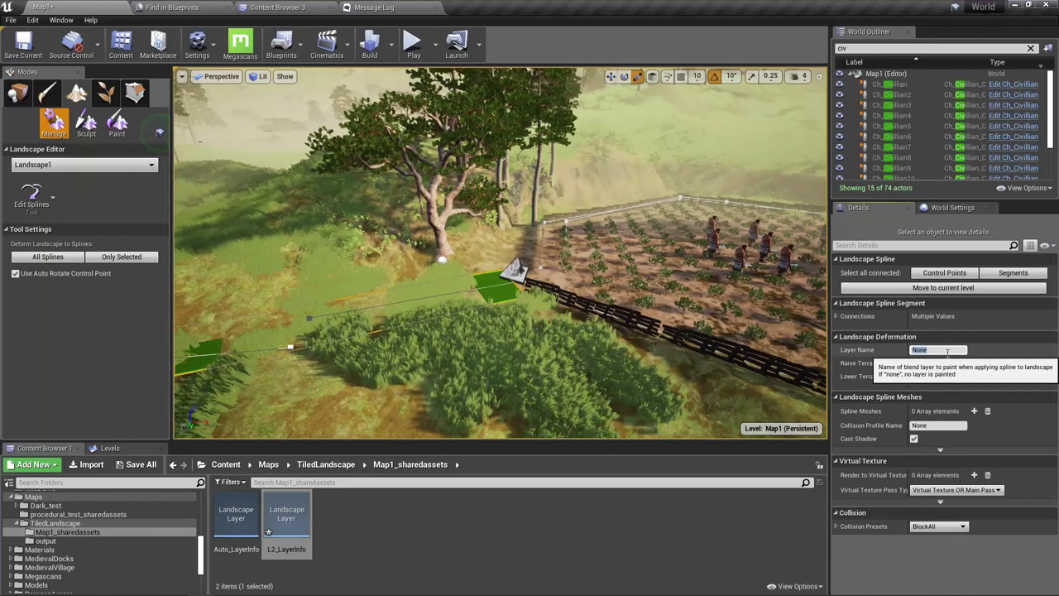
type("L2")
key("Return")
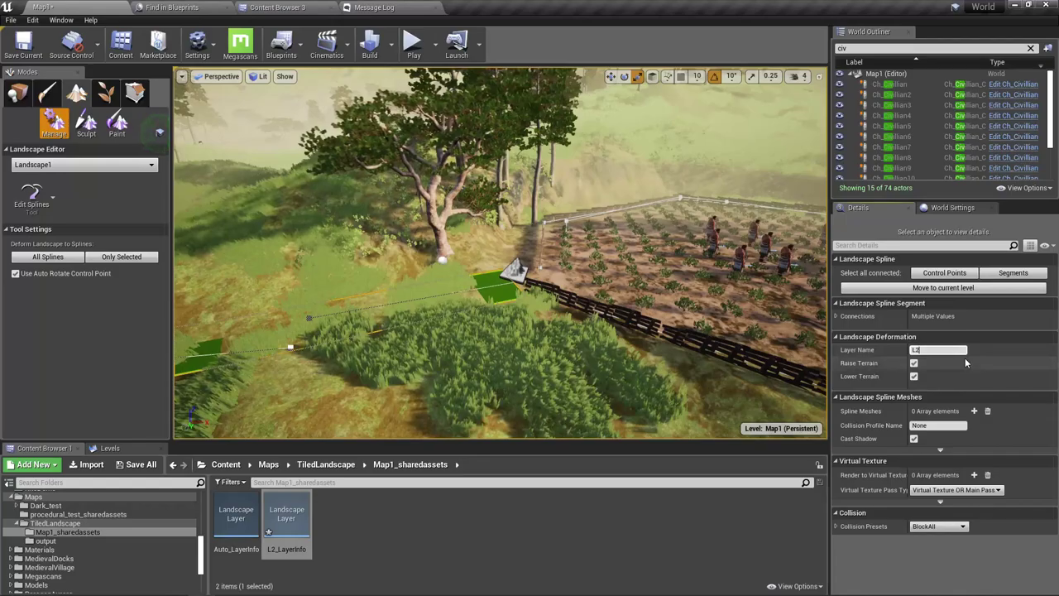
Try moving the road spline's connected control points to the current level and undo the move
key("w")
right_click_drag(595, 221, 538, 236)
key("w")
key("s")
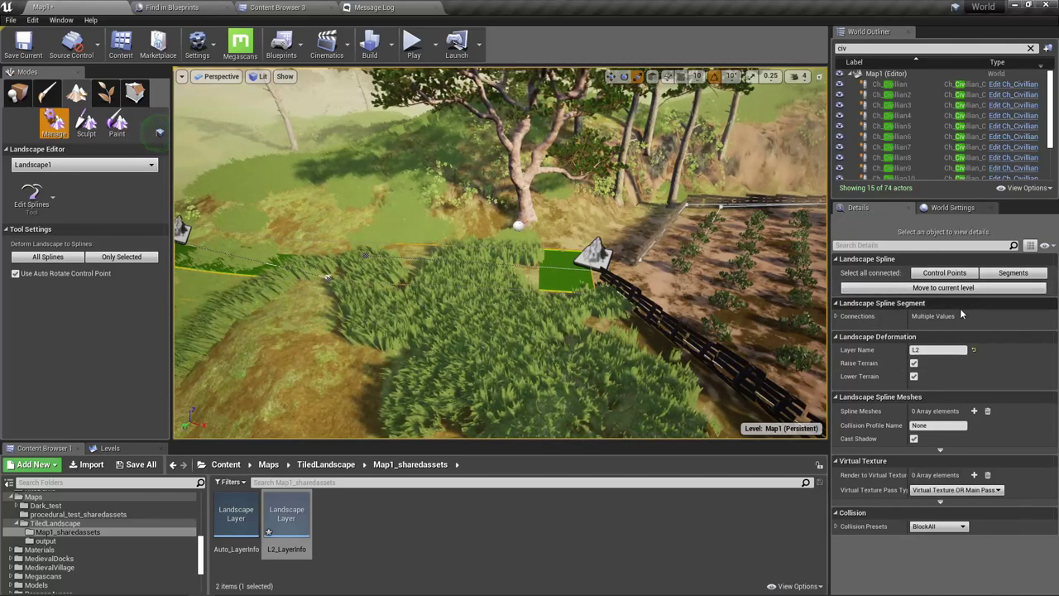
left_click(950, 277)
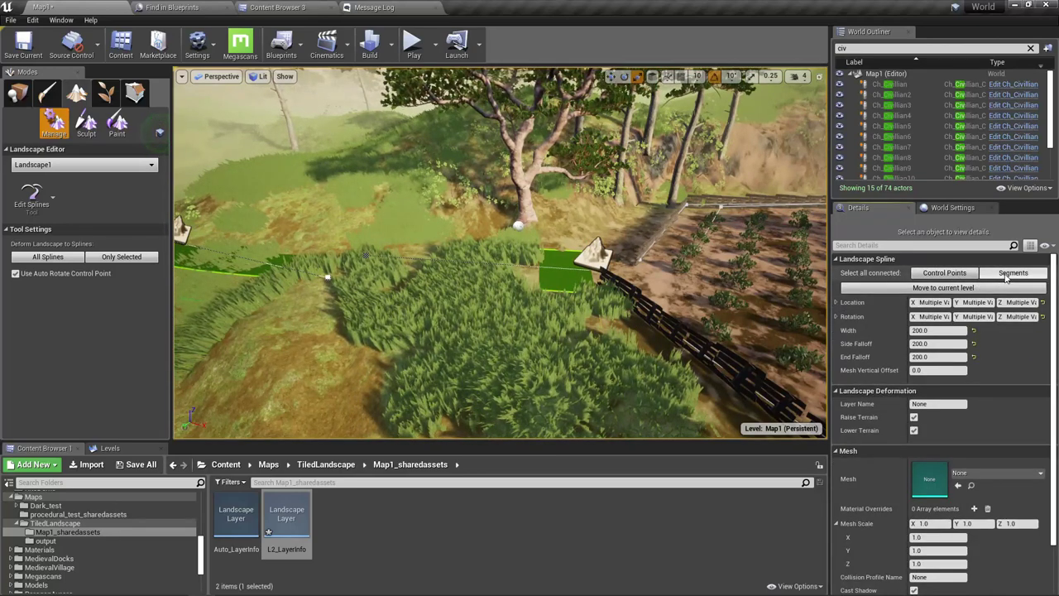
left_click(935, 288)
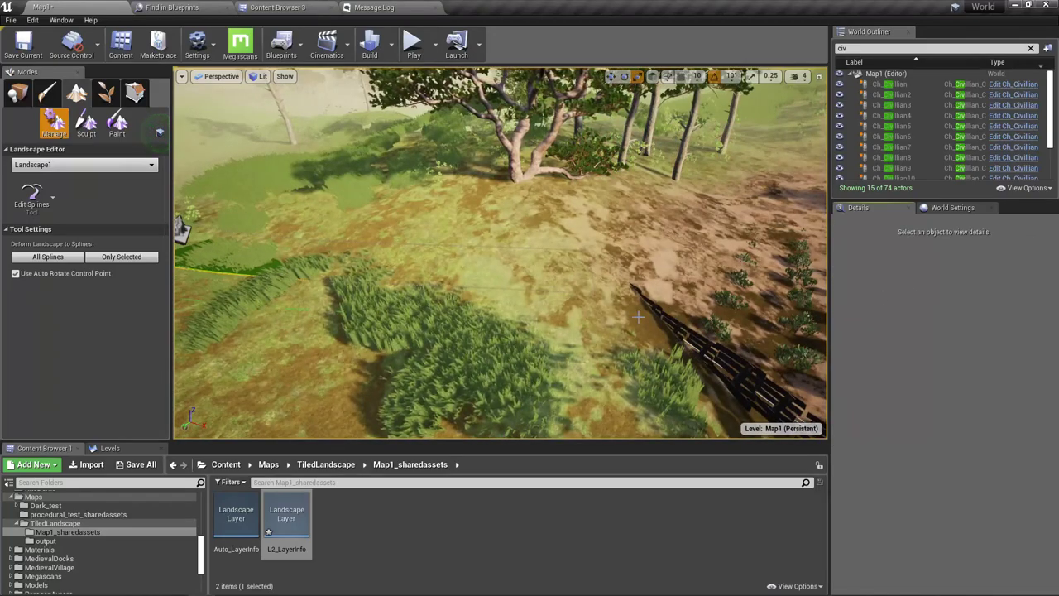
mouse_move(595, 273)
right_mouse_down()
mouse_move(728, 278)
mouse_move(523, 266)
mouse_move(604, 272)
right_mouse_up()
right_click_drag(604, 323, 472, 315)
key("ctrl+z")
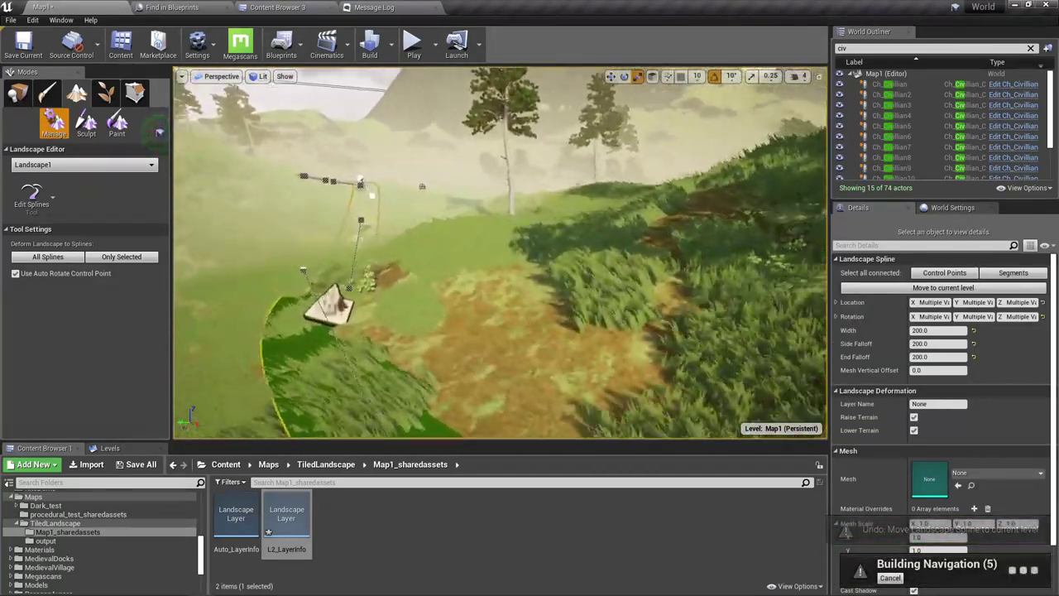
Select all connected segments of the road spline and deform the landscape to only the selected splines
right_click_drag(500, 253, 712, 294)
left_click(1014, 274)
right_click_drag(412, 309, 508, 312)
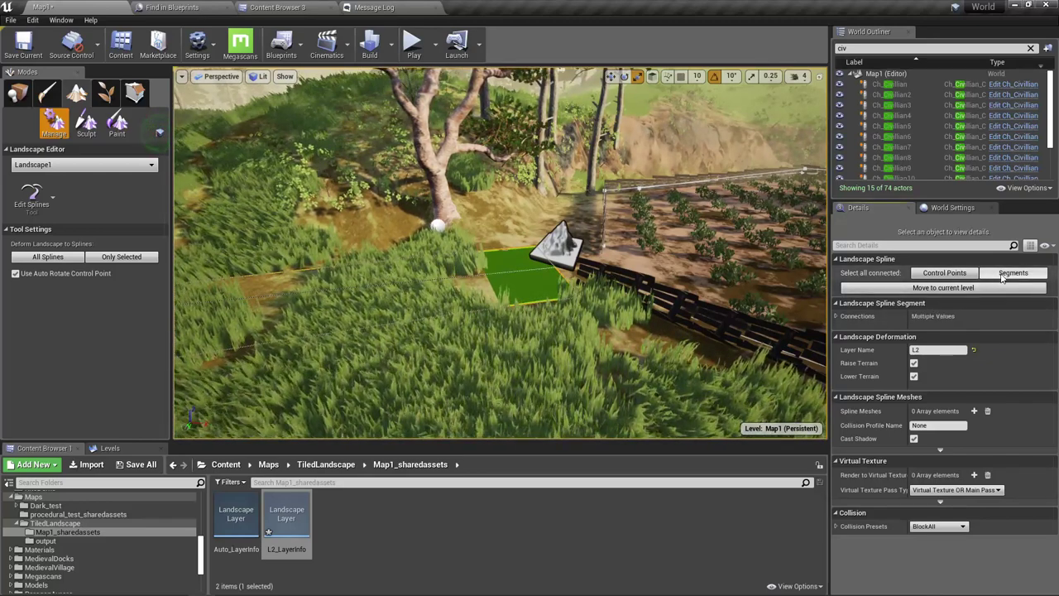
right_click_drag(571, 298, 534, 300)
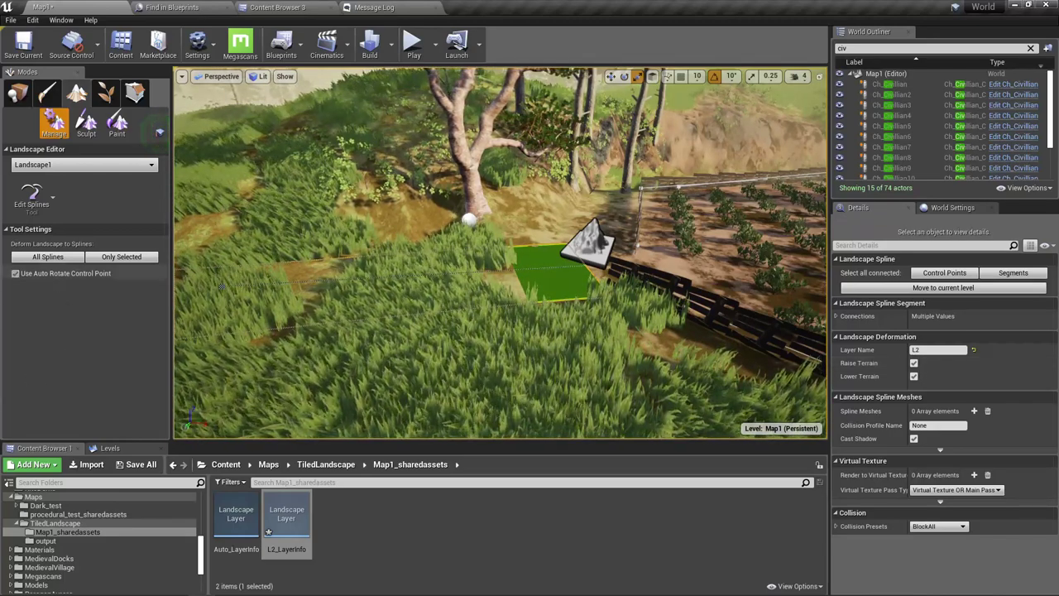
left_click(32, 255)
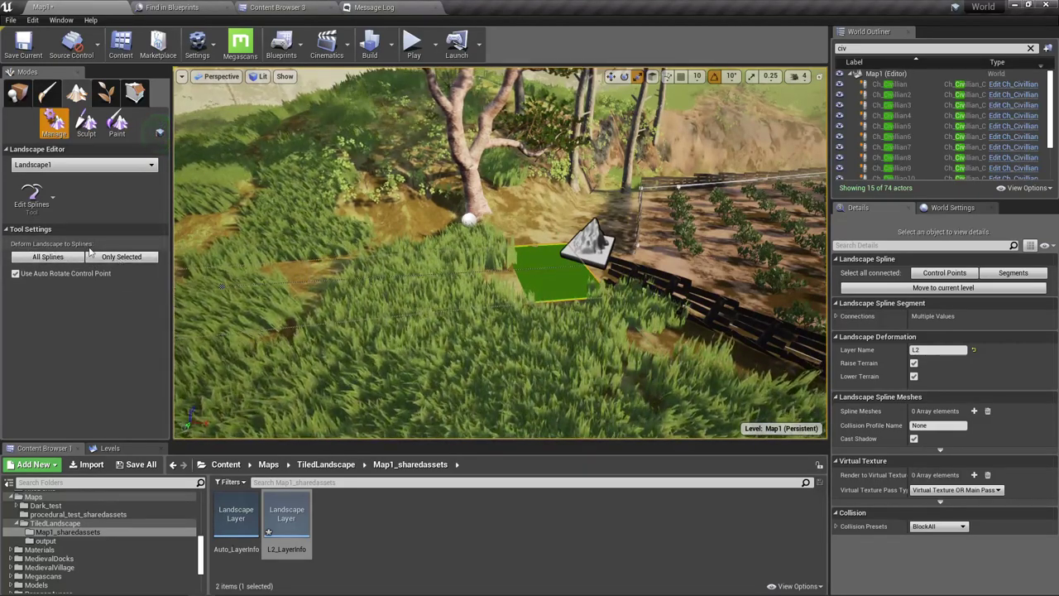
right_click_drag(222, 307, 223, 307)
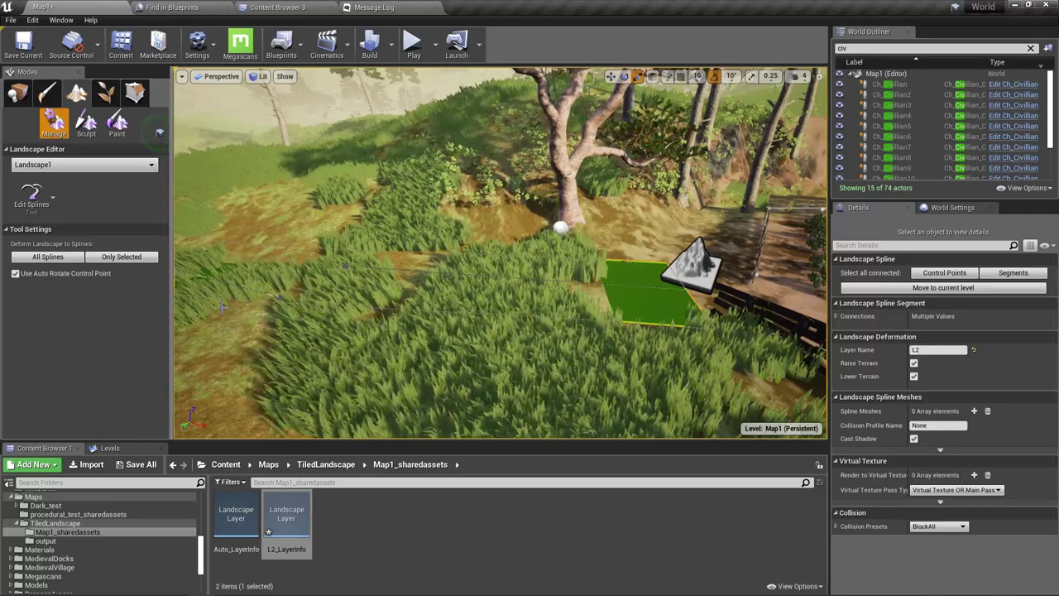
right_click_drag(380, 374, 215, 348)
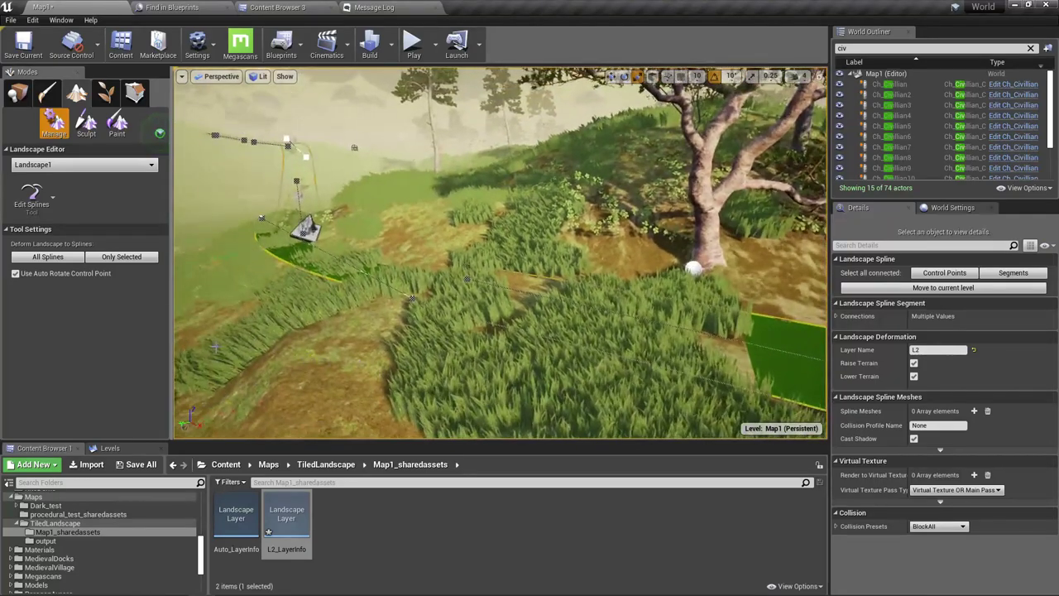
left_click(122, 256)
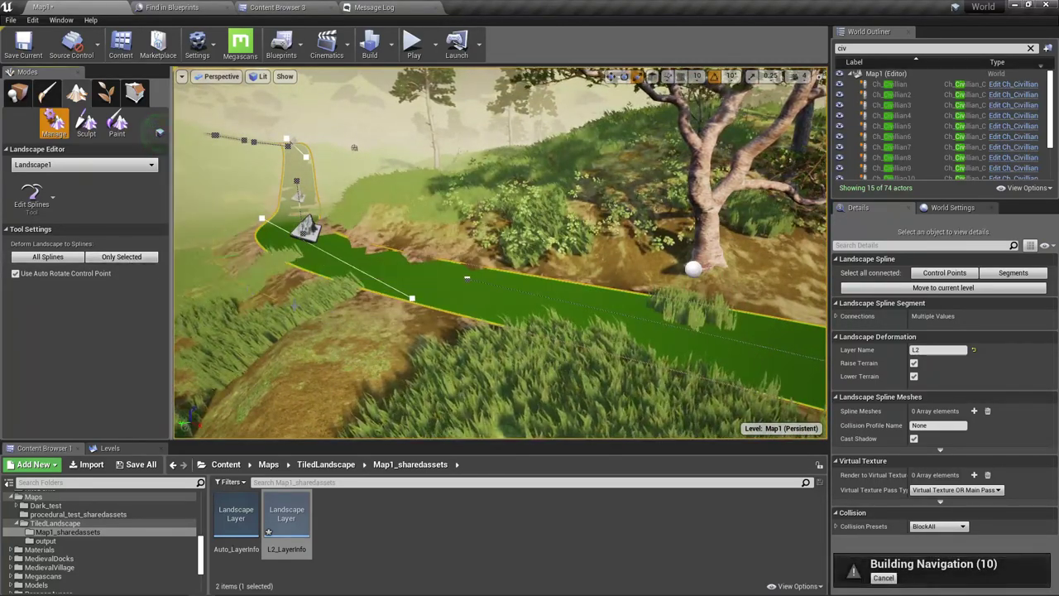
Examine the road's surface and edges along its route from the farm in the enlarged viewport
right_click_drag(423, 339, 334, 303)
key("w")
right_click_drag(402, 337, 672, 288)
key("F11")
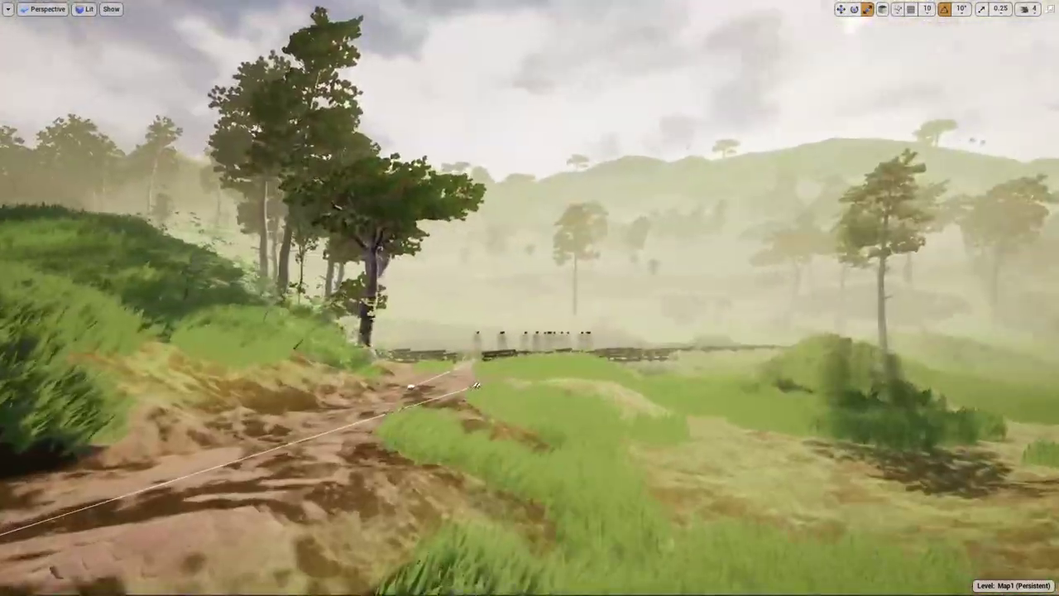
right_click_drag(427, 318, 427, 321)
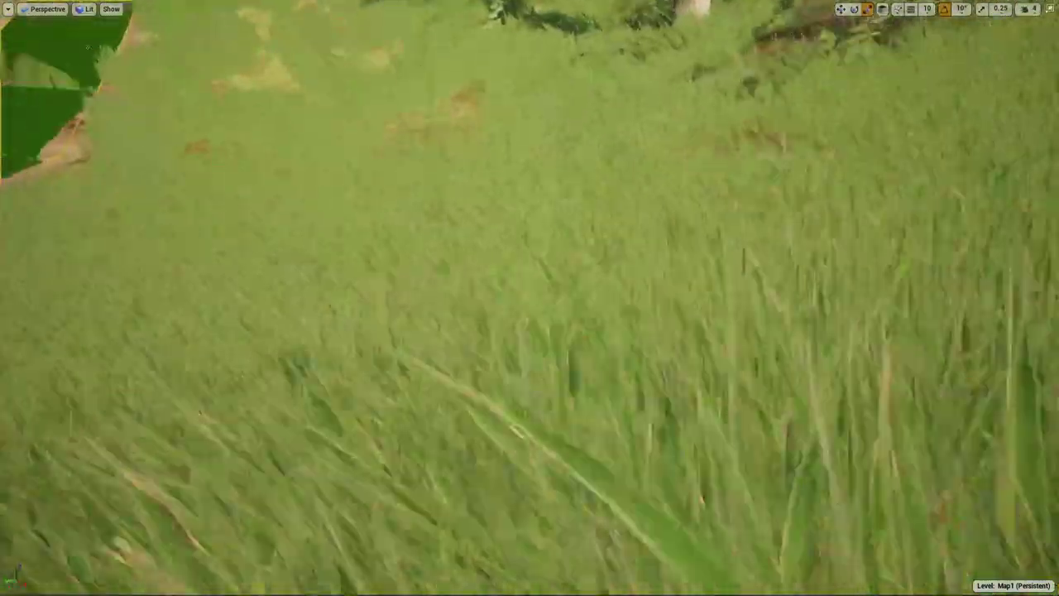
right_click_drag(530, 298, 613, 352)
right_click_drag(466, 315, 629, 289)
mouse_move(530, 298)
right_mouse_down()
mouse_move(534, 281)
mouse_move(323, 290)
mouse_move(315, 253)
mouse_move(517, 277)
mouse_move(492, 269)
mouse_move(464, 267)
mouse_move(422, 290)
mouse_move(517, 319)
mouse_move(438, 352)
mouse_move(240, 306)
mouse_move(529, 298)
right_mouse_up()
key("F11")
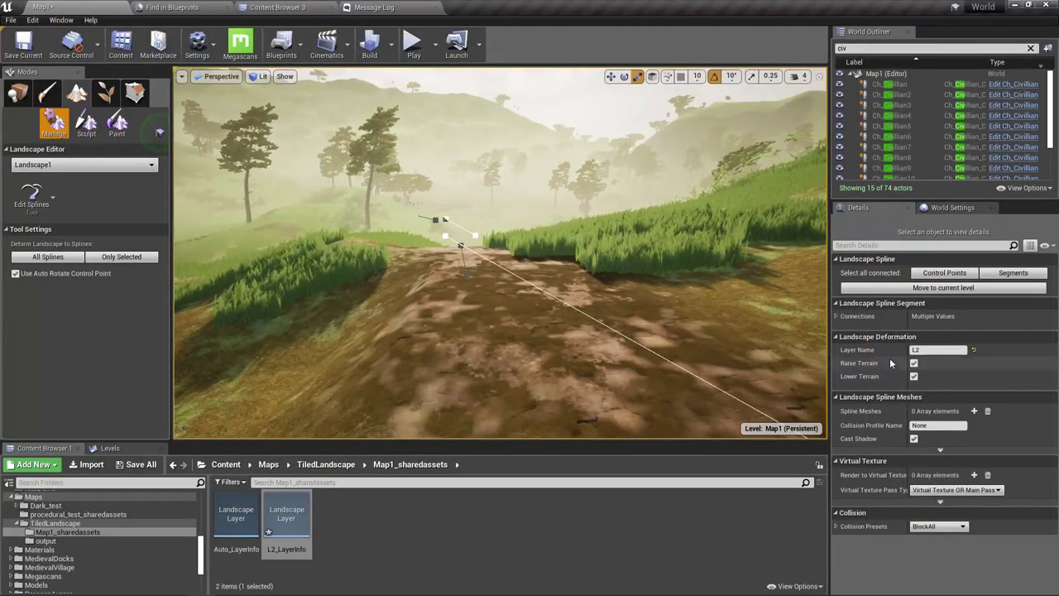
Select all connected control points of the road spline and set their side falloff to 500
left_click(944, 273)
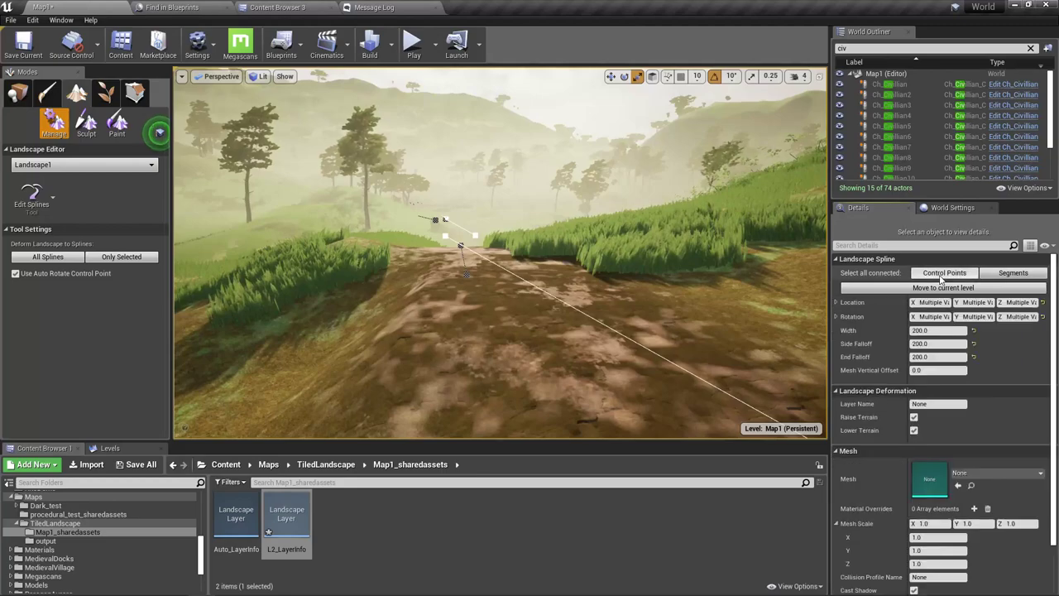
left_click(942, 345)
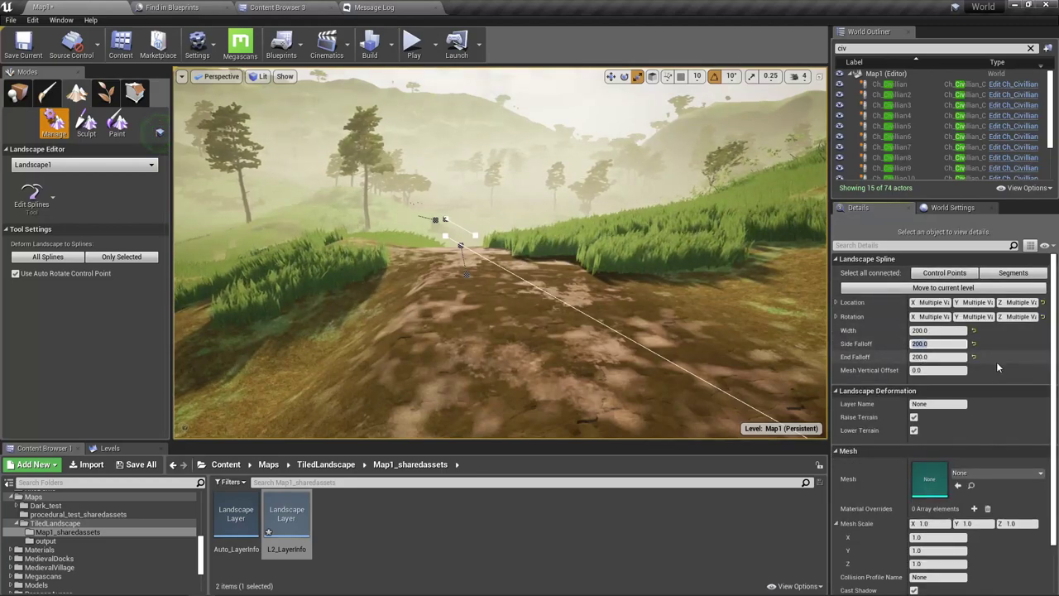
type("500")
key("Tab")
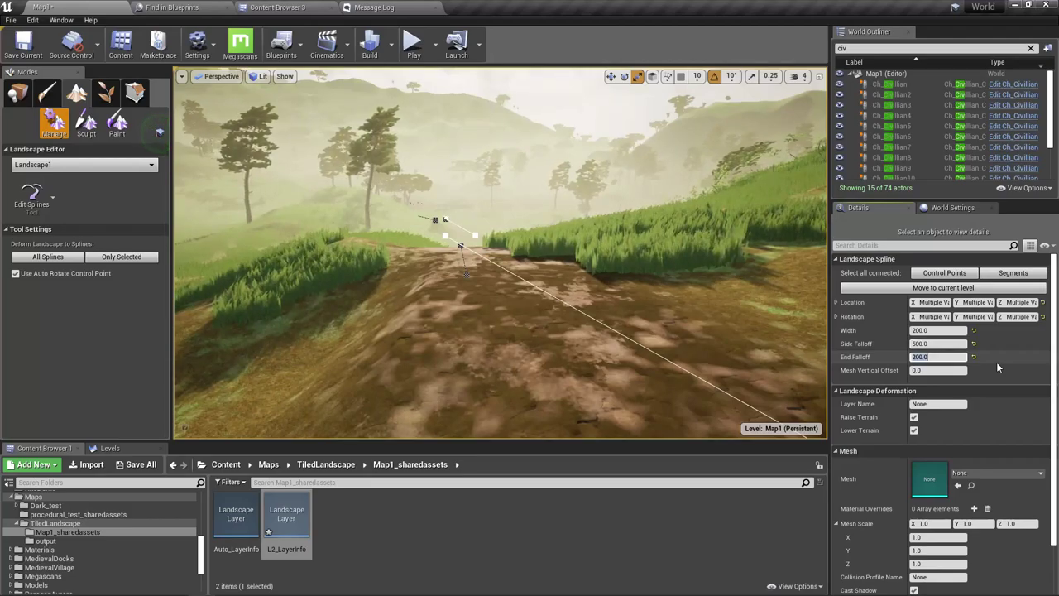
Reselect all connected segments and reapply the landscape deformation with the wider side falloff
key("w")
mouse_move(709, 331)
right_mouse_down()
mouse_move(694, 316)
mouse_move(714, 323)
right_mouse_up()
key("w")
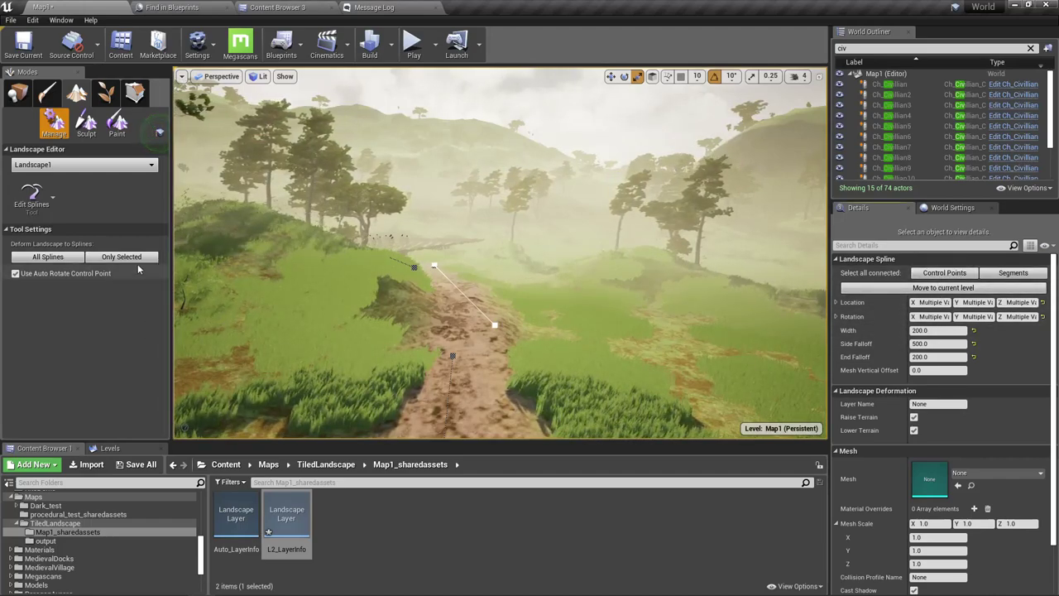
left_click(1009, 274)
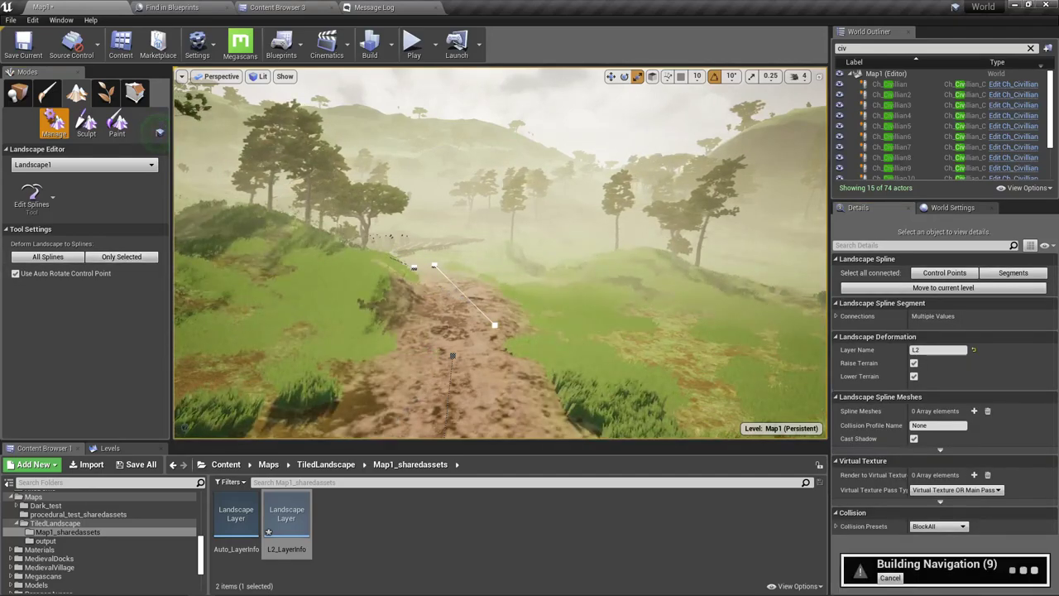
Examine how the widened road blends into the grass and slopes along its route
right_click_drag(422, 286, 389, 283)
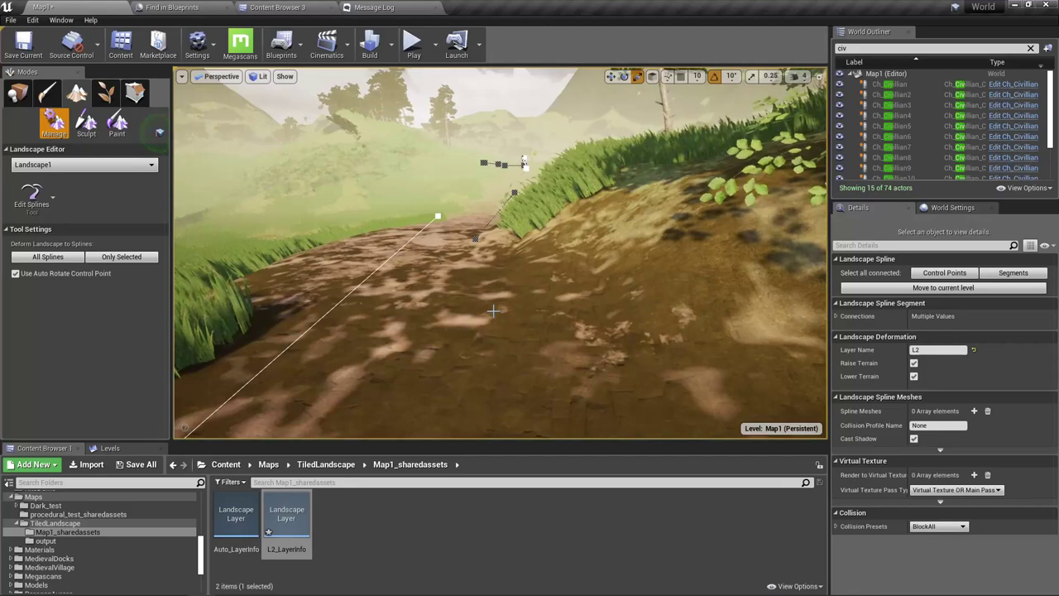
key("ctrl+z")
key("a")
mouse_move(493, 311)
right_mouse_down()
mouse_move(542, 316)
mouse_move(496, 308)
mouse_move(500, 292)
right_mouse_up()
key("d")
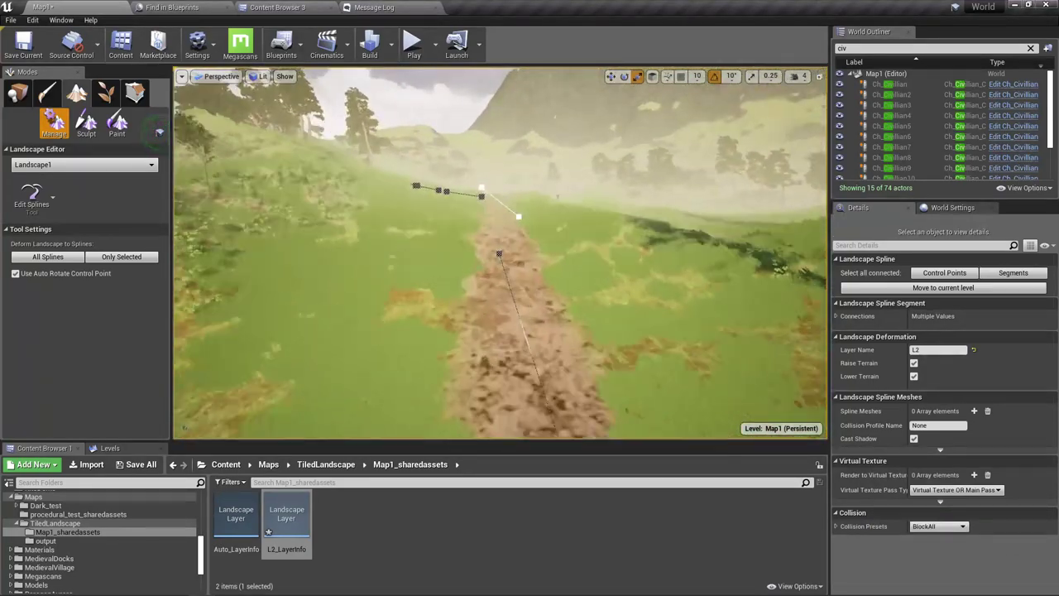
key("F11")
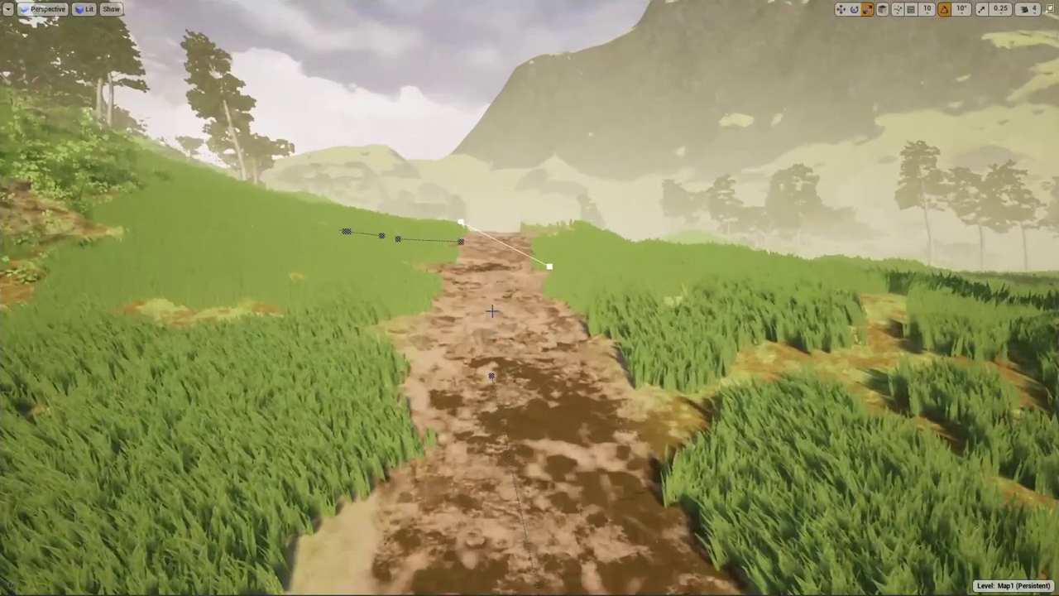
right_click_drag(493, 311, 344, 333)
key("w")
key("w")
key("w")
right_click_drag(430, 298, 488, 313)
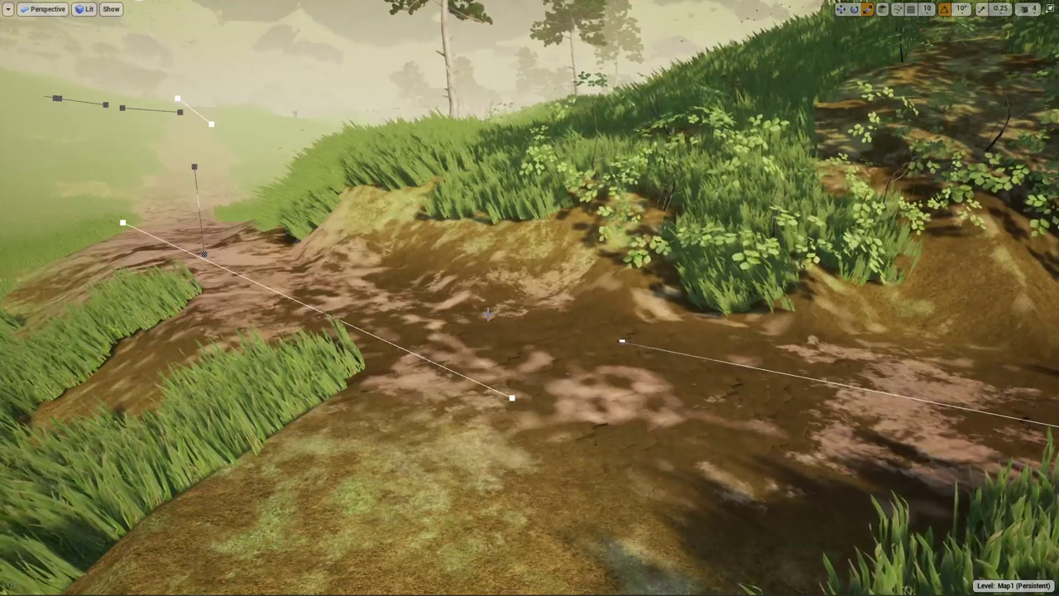
Set the selected segments' layer name to No Grass and deform the landscape to only the selected splines
key("F11")
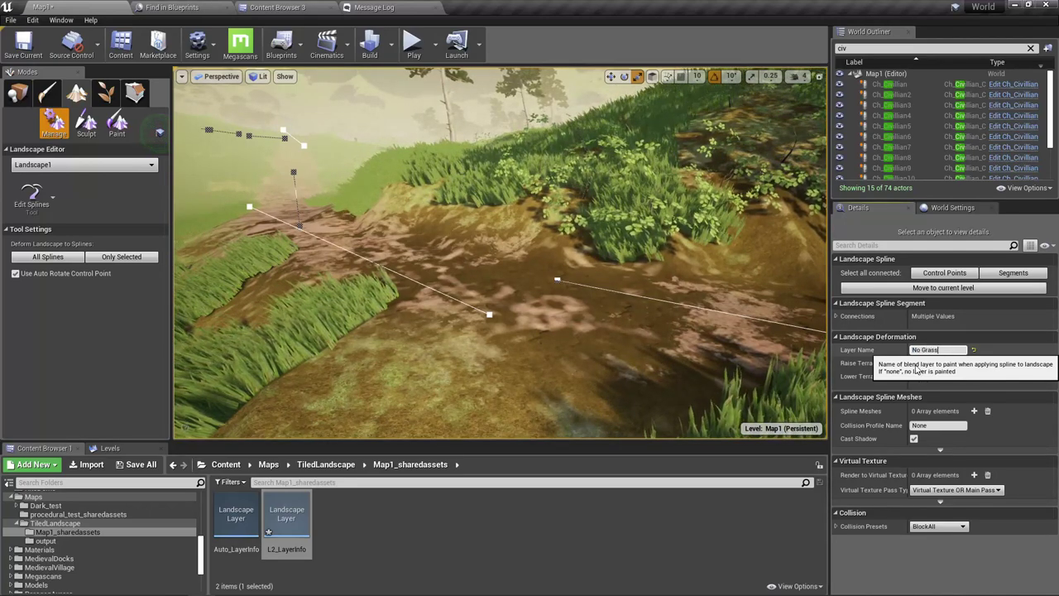
left_click(121, 258)
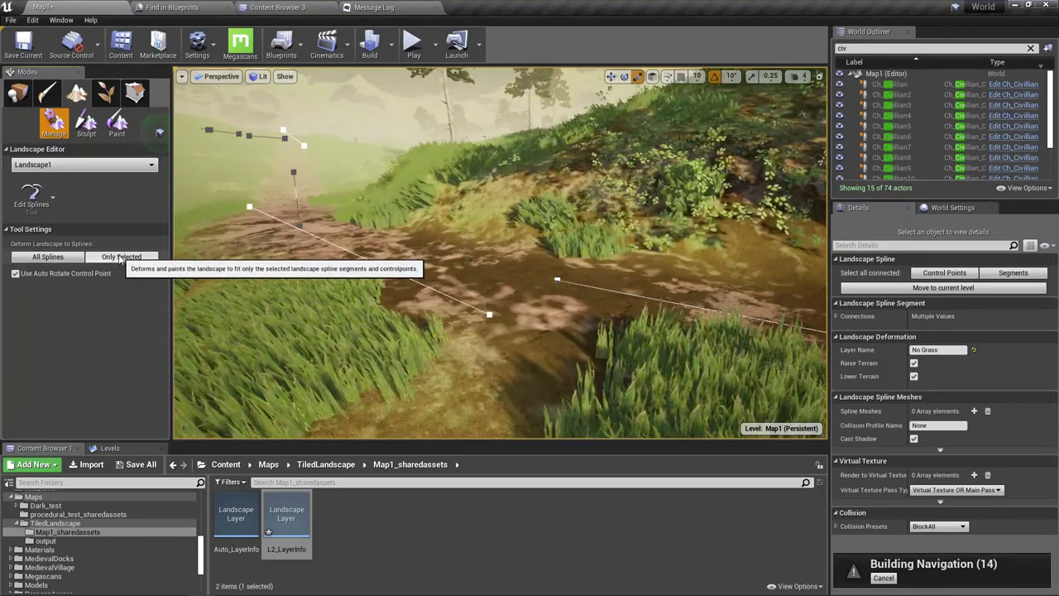
right_click_drag(447, 282, 413, 262)
key("w")
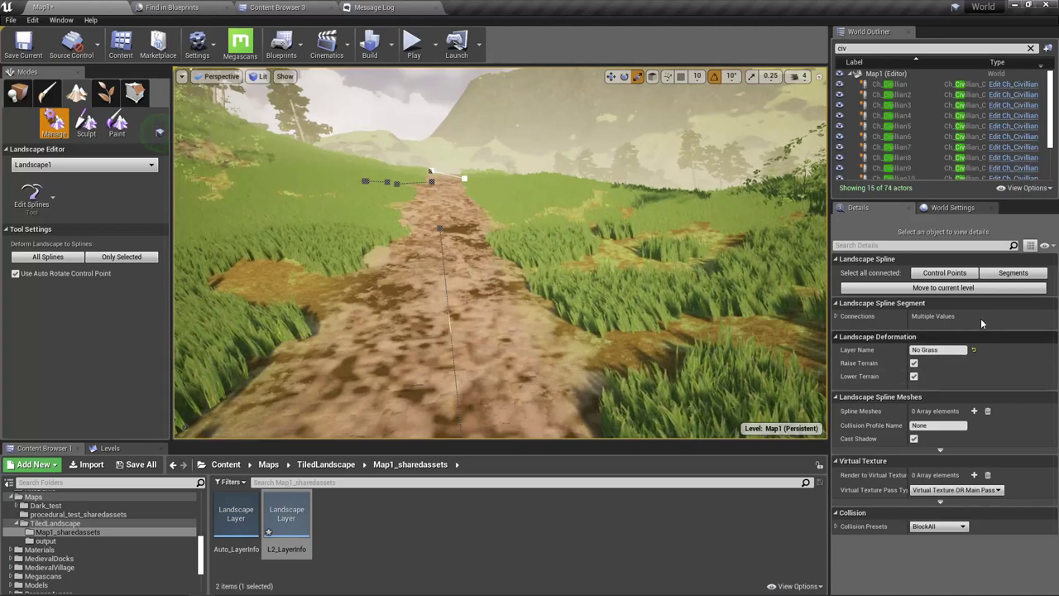
Review the settings of all connected control points and all connected segments of the road spline
left_click(945, 272)
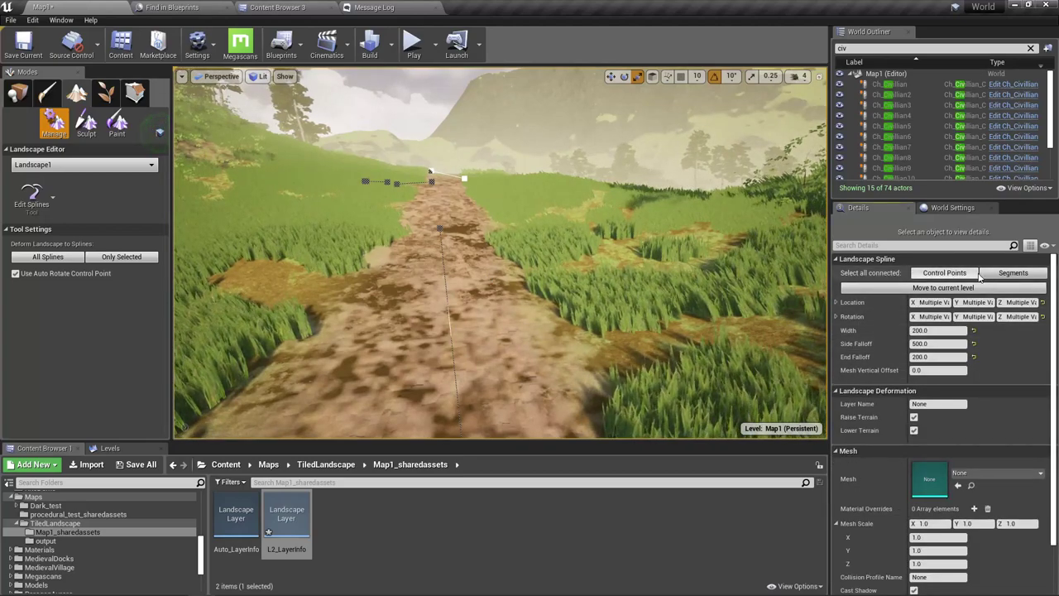
left_click(1014, 273)
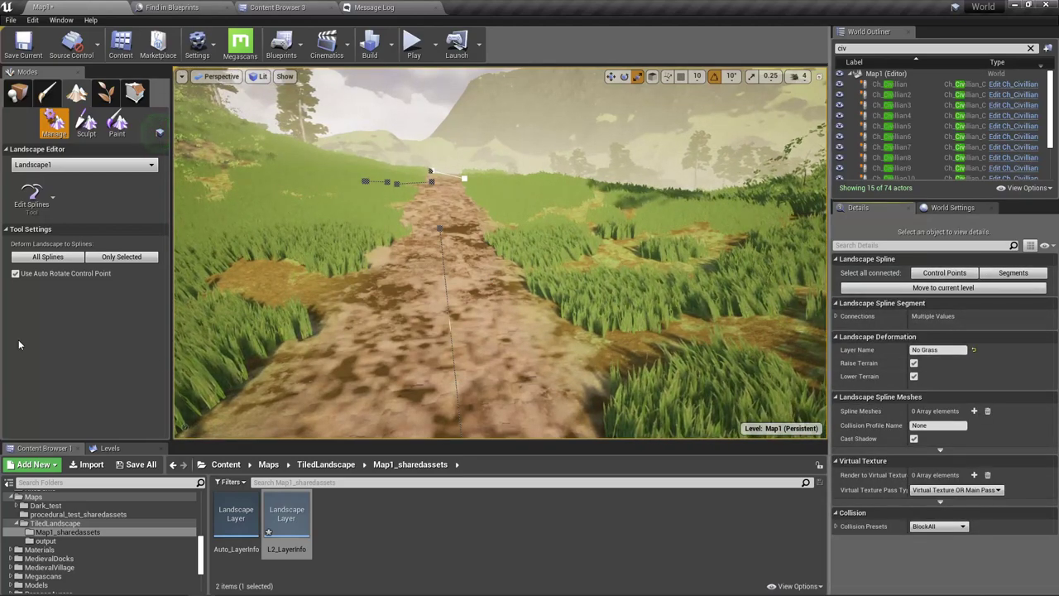
middle_click_drag(195, 209, 182, 215)
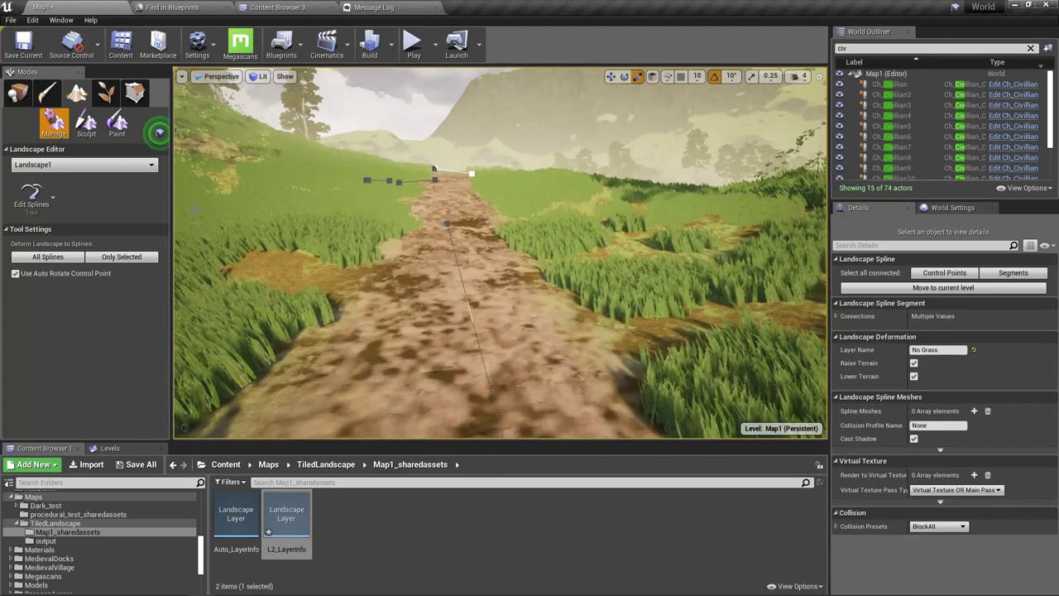
Create a weight-blended layer info object named No_Grass_LayerInfo for the No Grass paint layer in the TiledLandscape folder
left_click(117, 124)
scroll(113, 313, "down", 2)
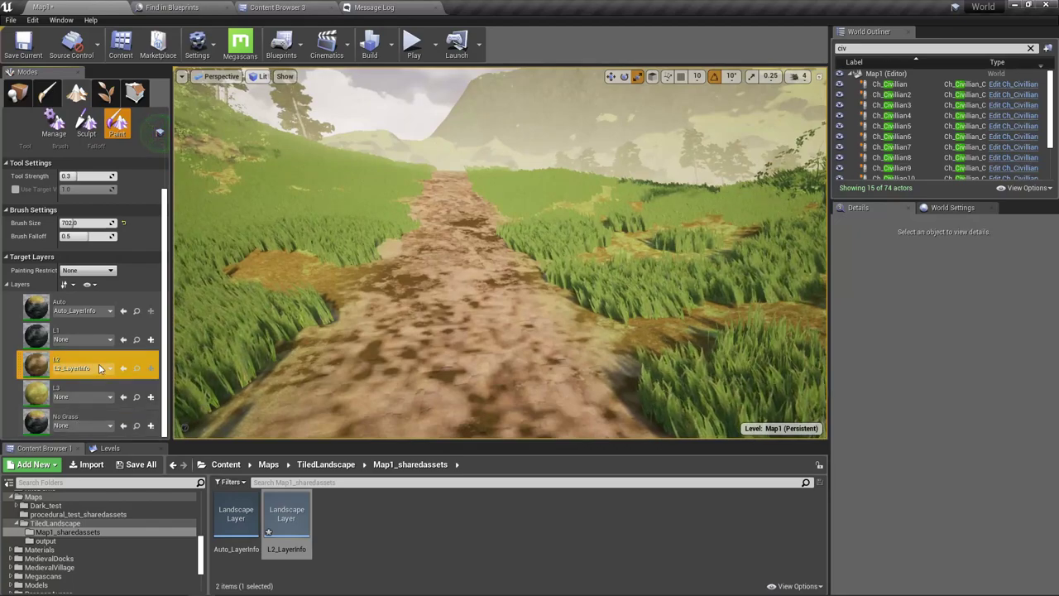
left_click(151, 426)
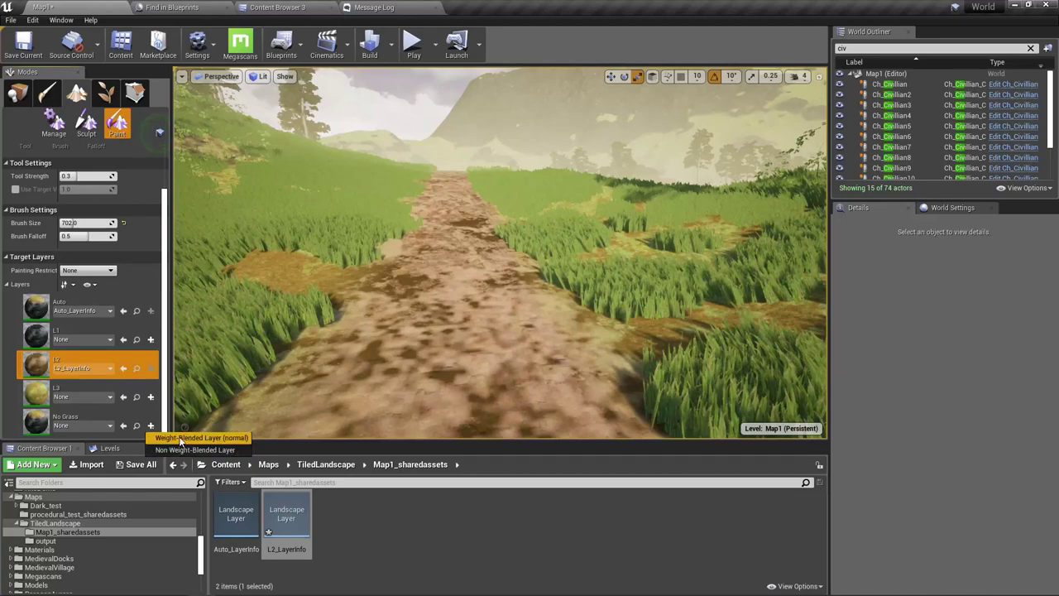
left_click(180, 437)
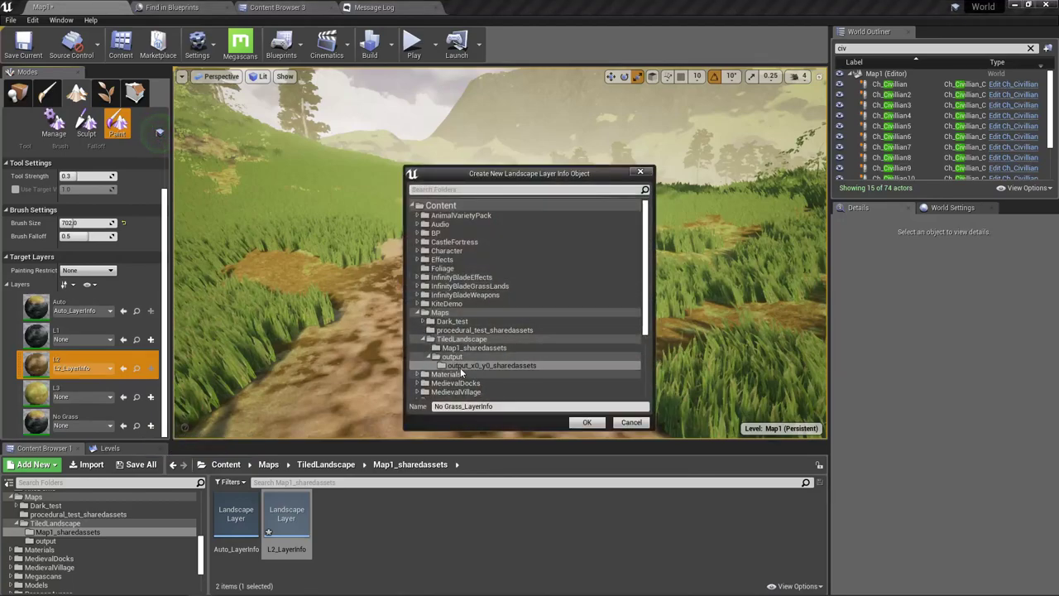
left_click(459, 340)
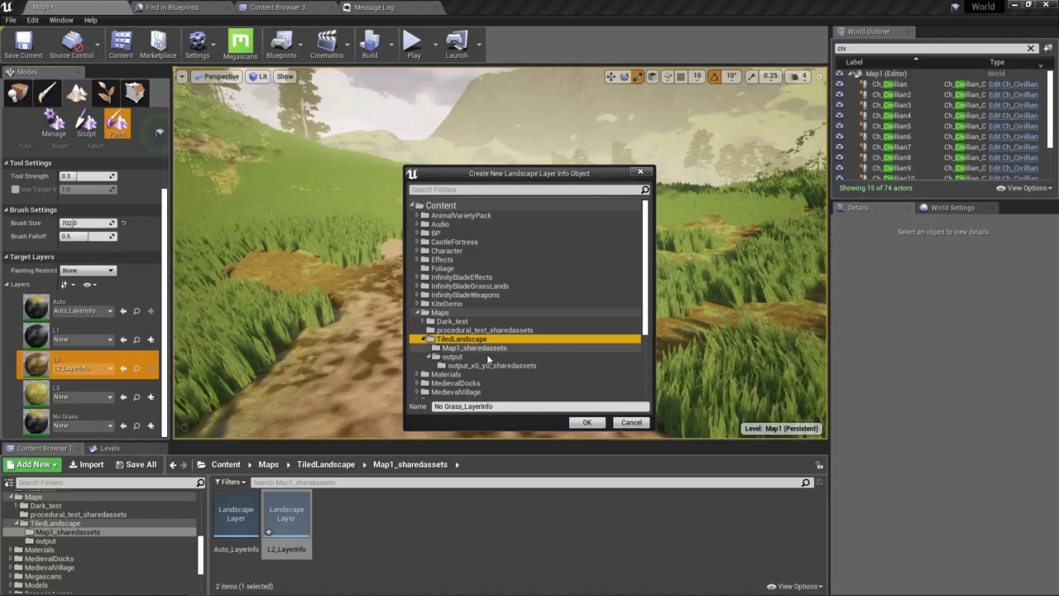
left_click(586, 423)
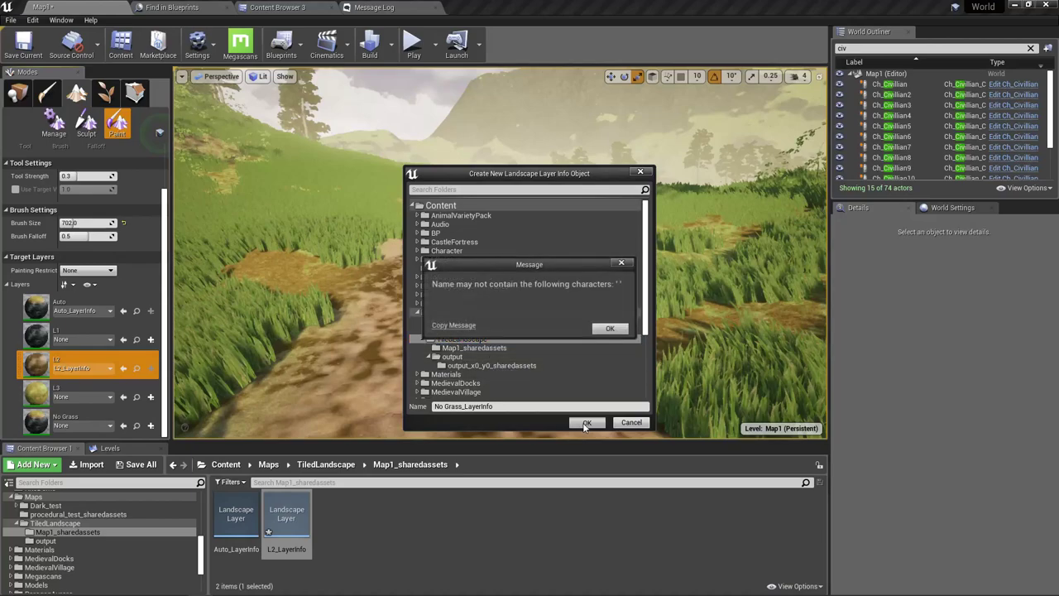
left_click(610, 329)
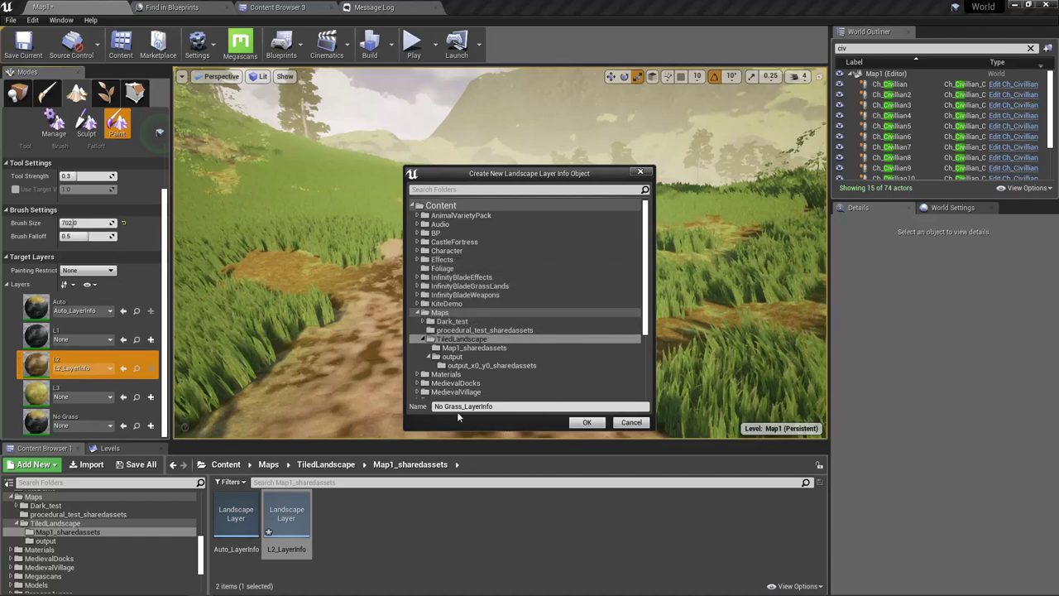
type("_")
left_click(586, 425)
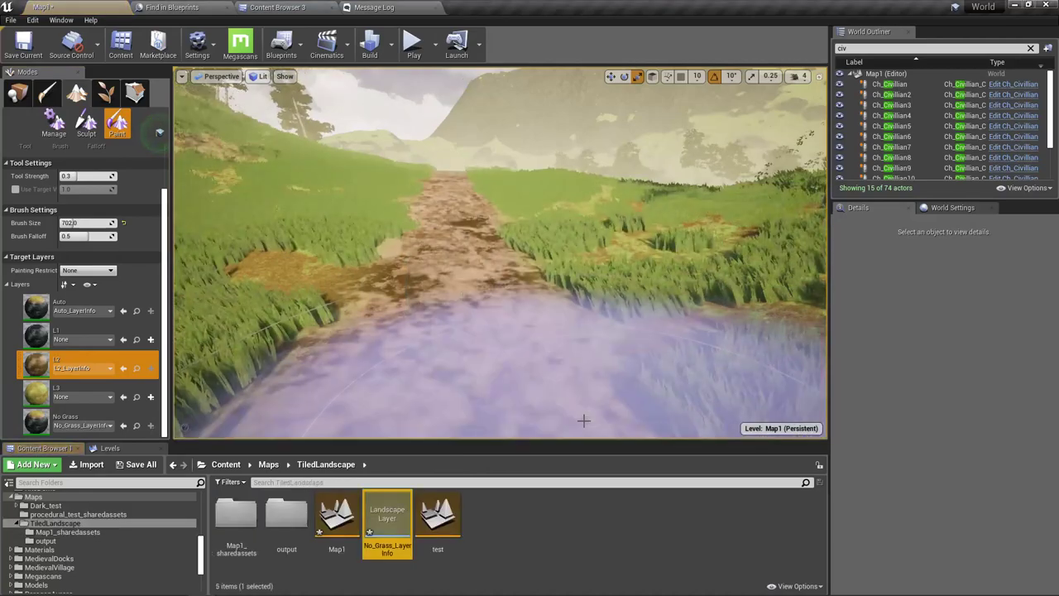
Return to spline editing, select all connected segments of the No Grass road spline, and deform the landscape to only the selected splines
right_click_drag(492, 323, 534, 335)
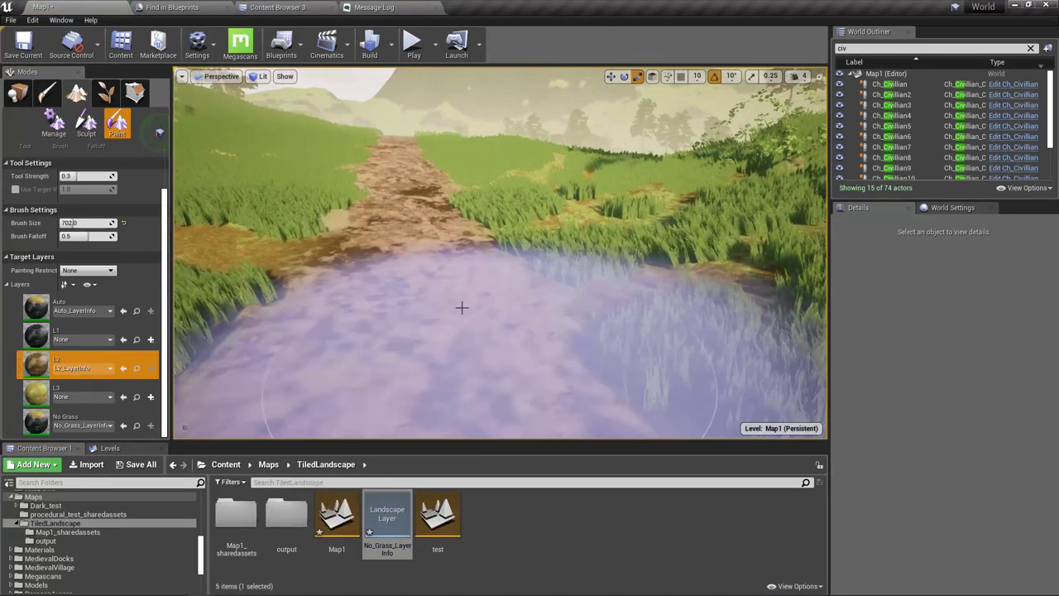
left_click(54, 124)
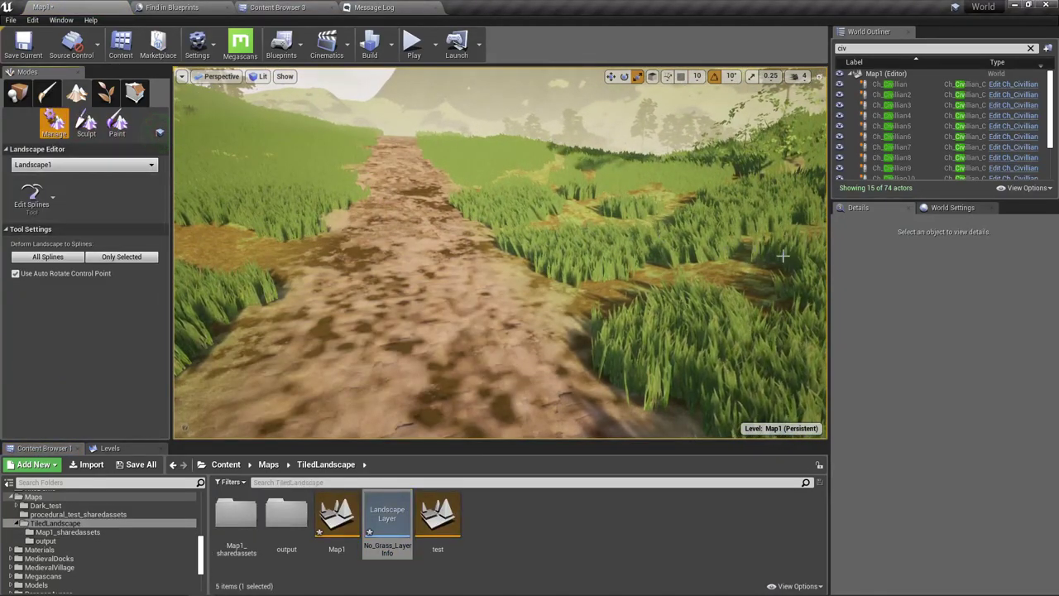
right_click_drag(496, 248, 703, 252)
right_click_drag(571, 296, 571, 296)
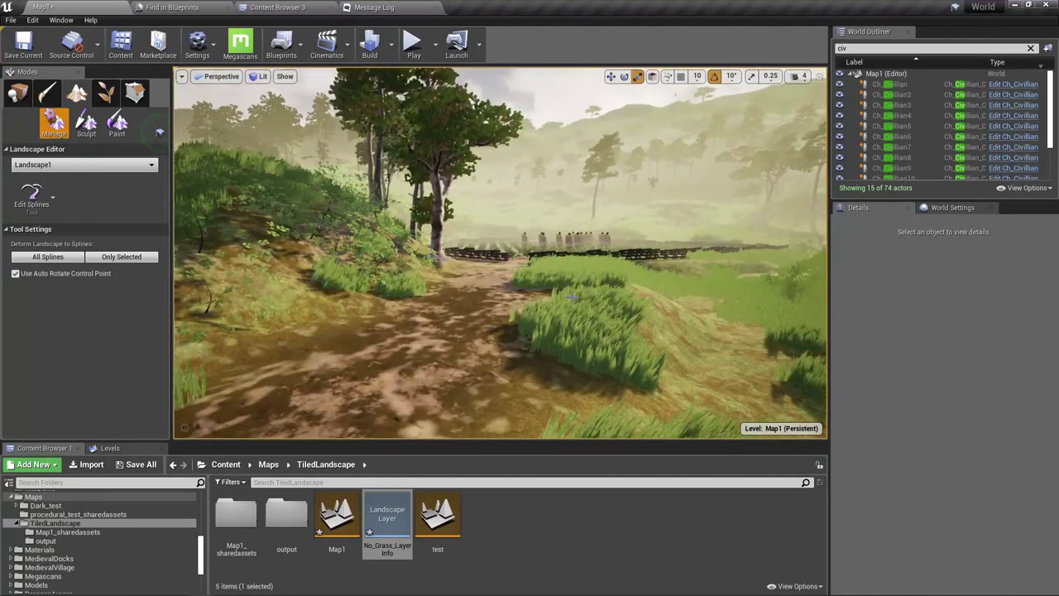
key("g")
right_click_drag(512, 280, 289, 290)
left_click(513, 280)
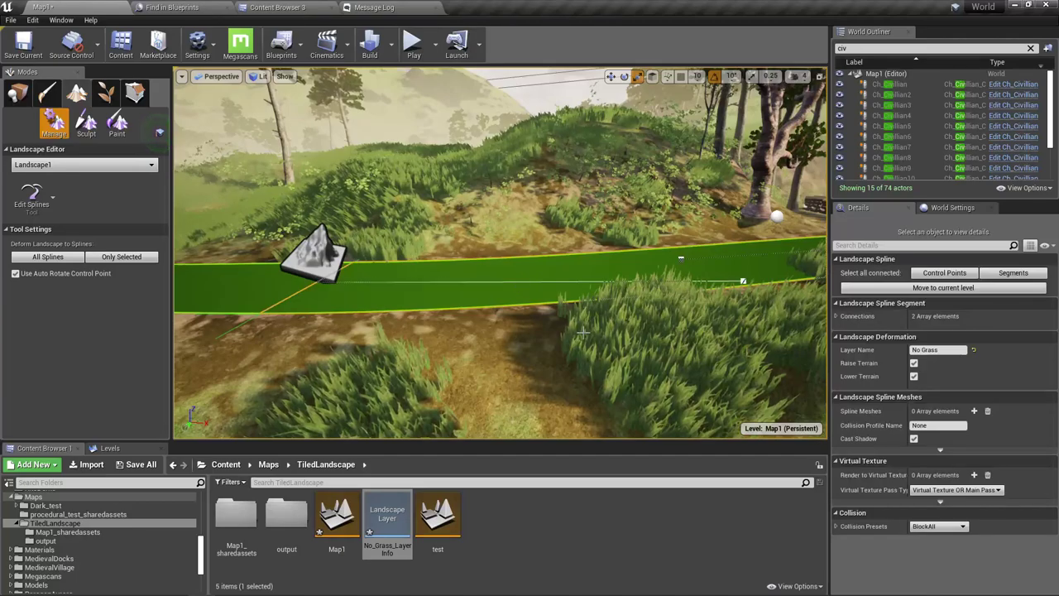
right_click_drag(513, 279, 520, 237)
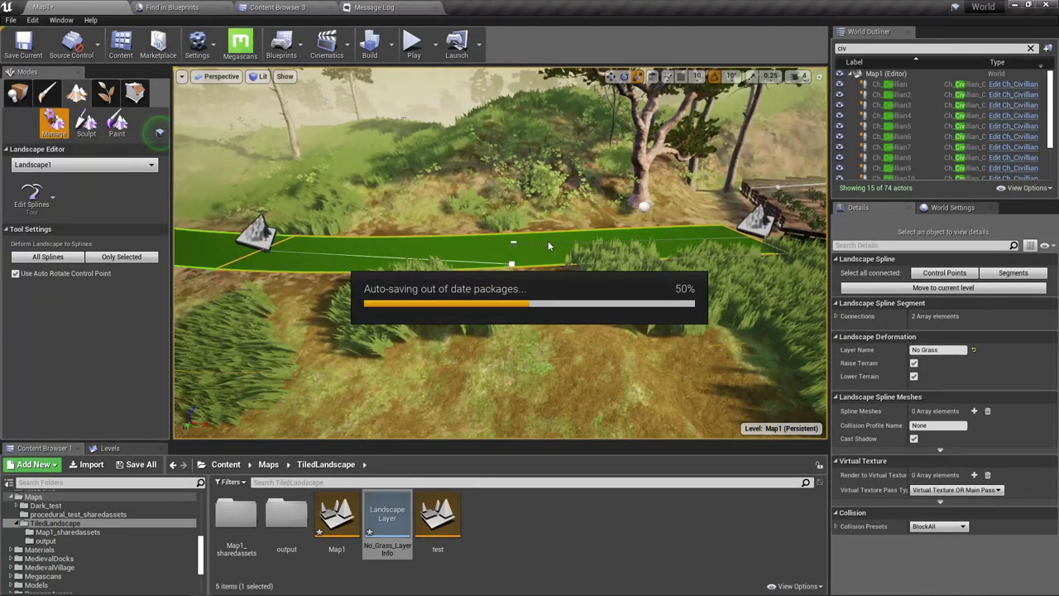
right_click_drag(548, 242, 593, 238)
key("g")
key("g")
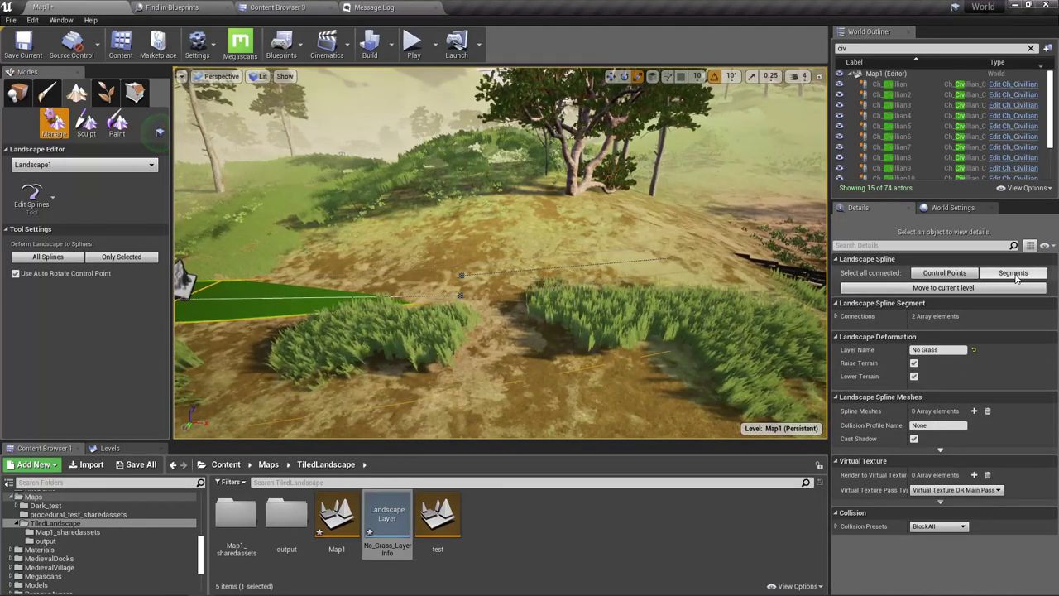
left_click(1017, 276)
right_click_drag(578, 338, 600, 340)
key("g")
key("w")
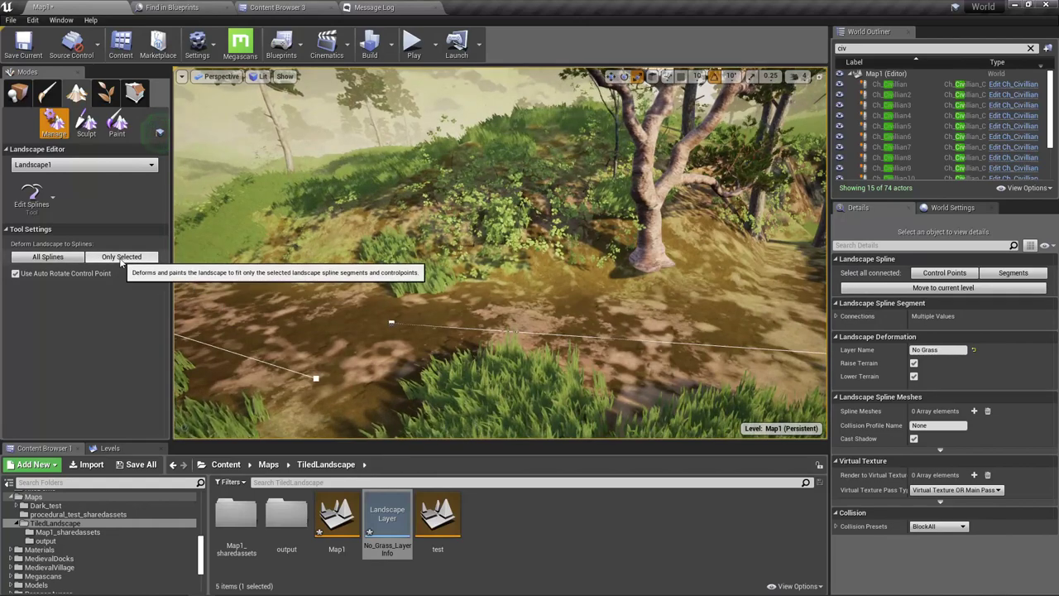
left_click(122, 257)
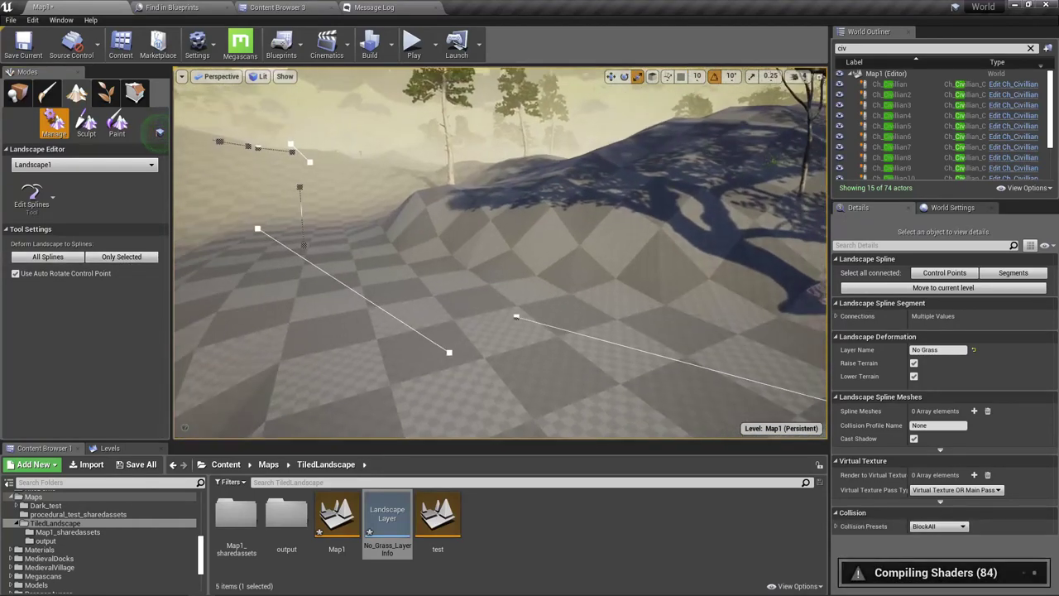
Examine the ground along the road's route for grass and layer changes after the No Grass pass
right_click_drag(500, 253, 493, 242)
left_click(160, 131)
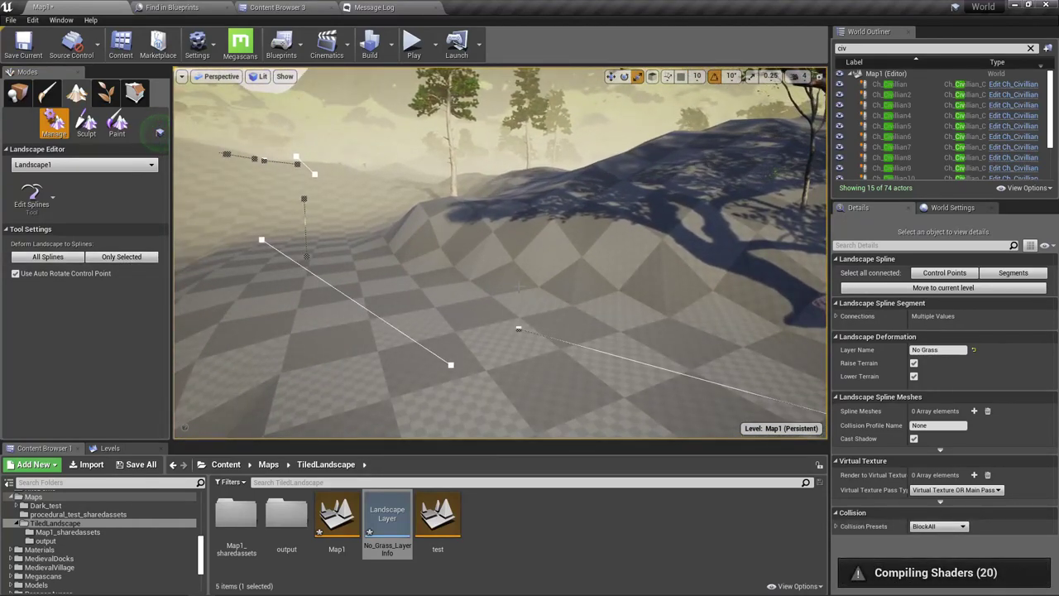
left_click(159, 133)
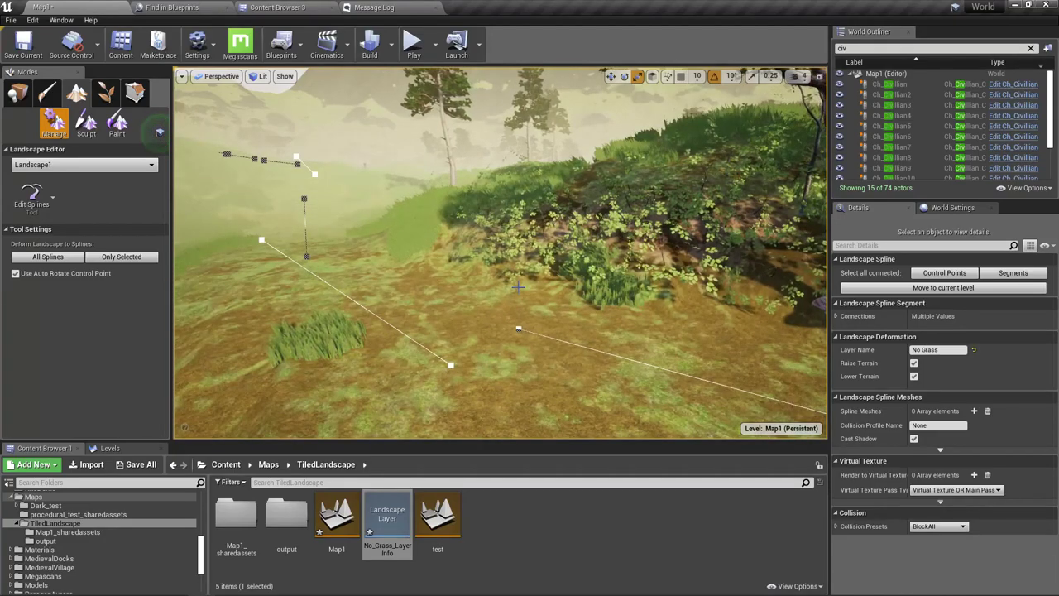
right_click_drag(500, 252, 430, 199)
key("w")
right_click_drag(507, 317, 507, 317)
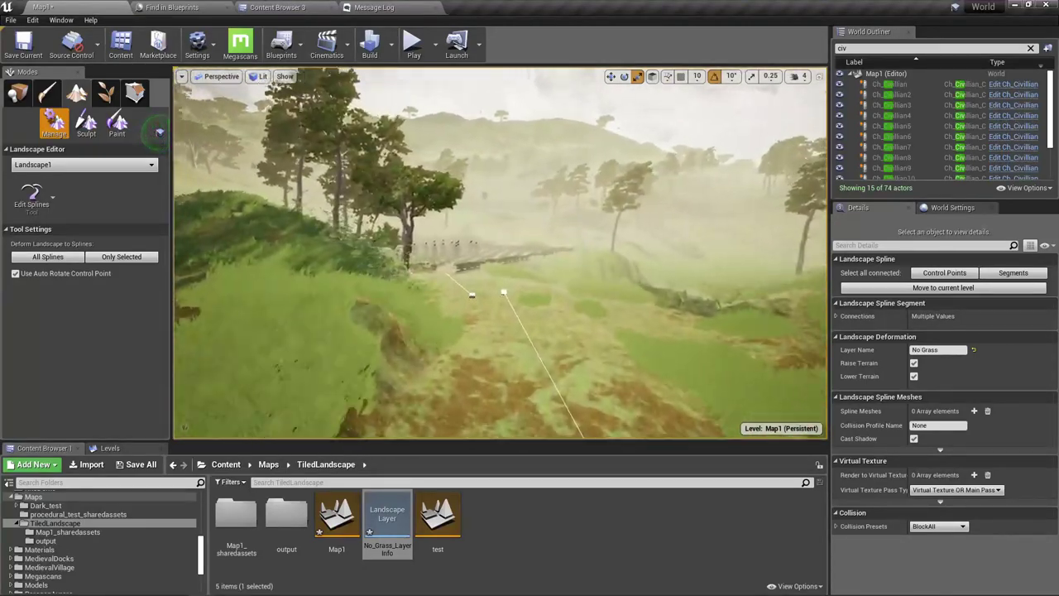
right_click_drag(507, 317, 507, 317)
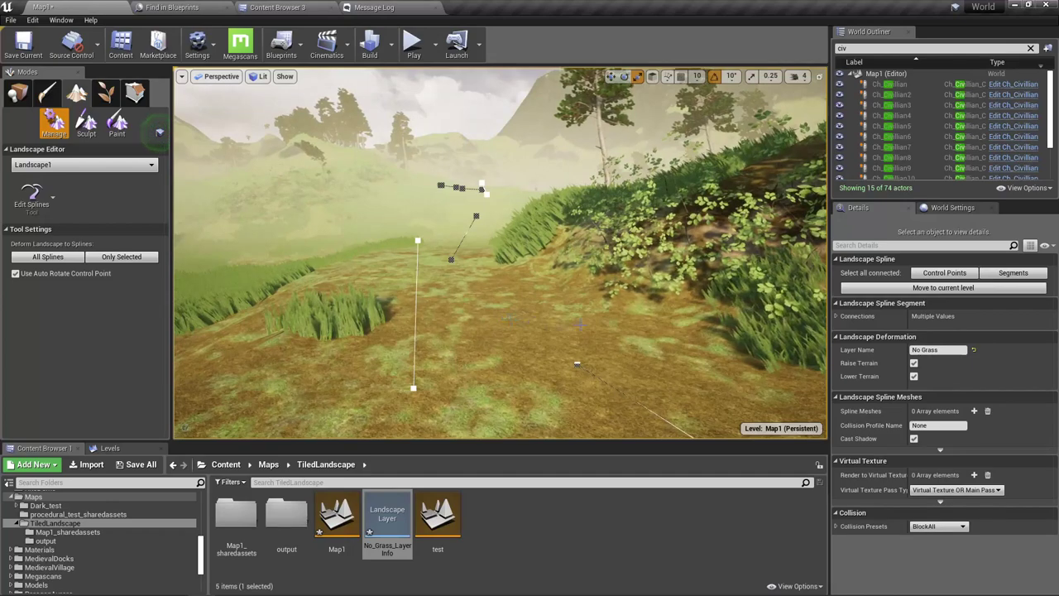
Set the connected segments' layer name to L2, and give all connected control points a width of 20 and side falloff of 10
left_click(954, 351)
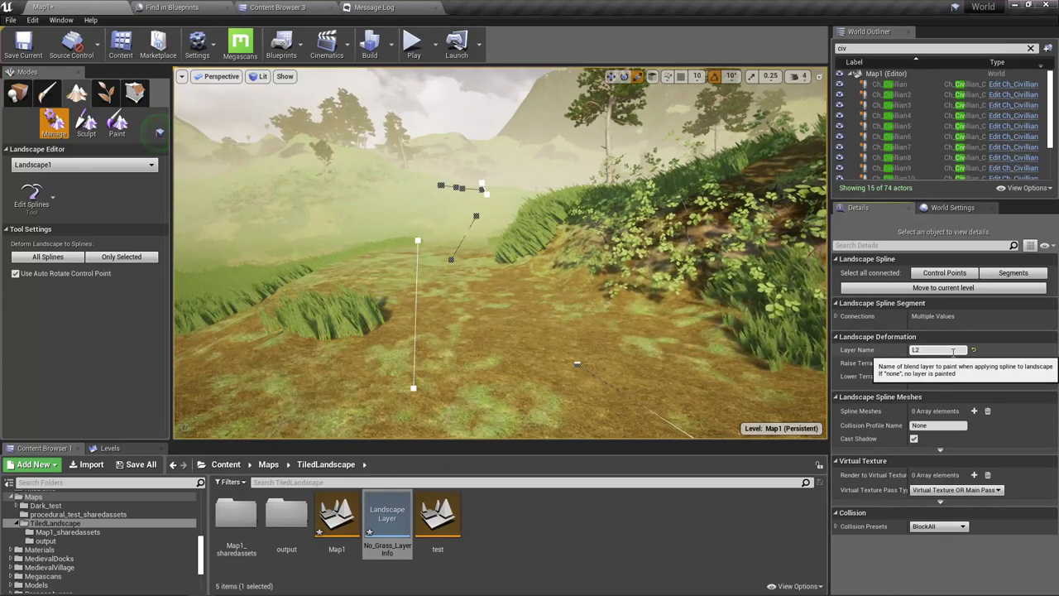
type("L2")
left_click(944, 272)
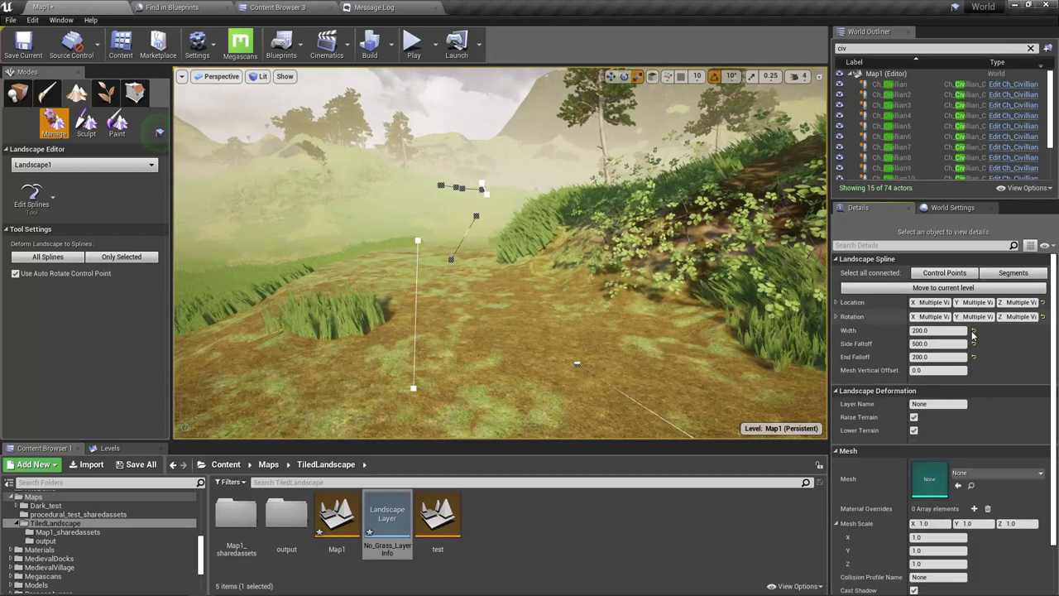
left_click(935, 343)
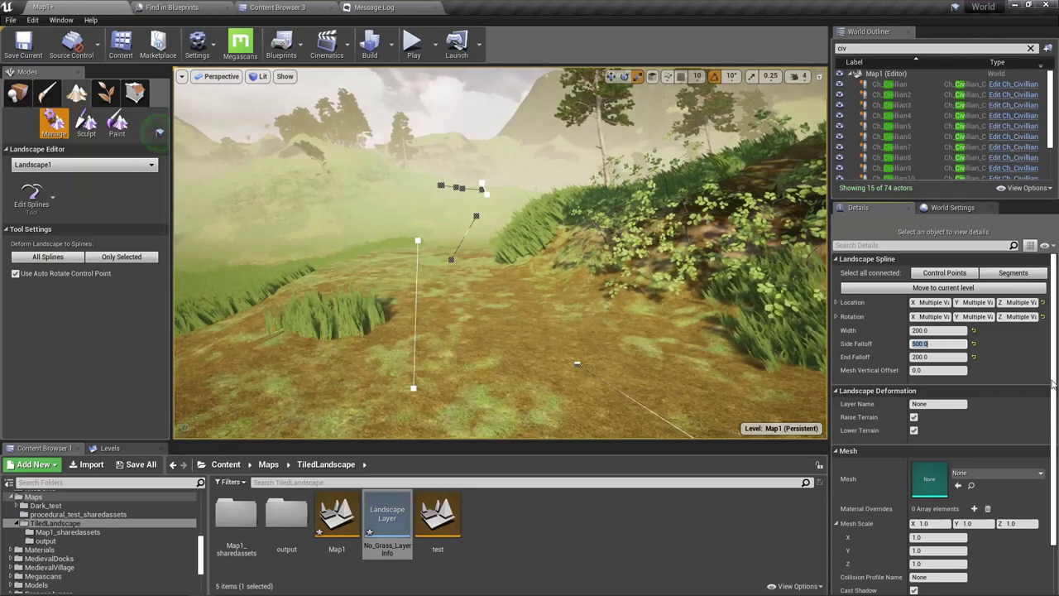
type("10")
key("shift+Tab")
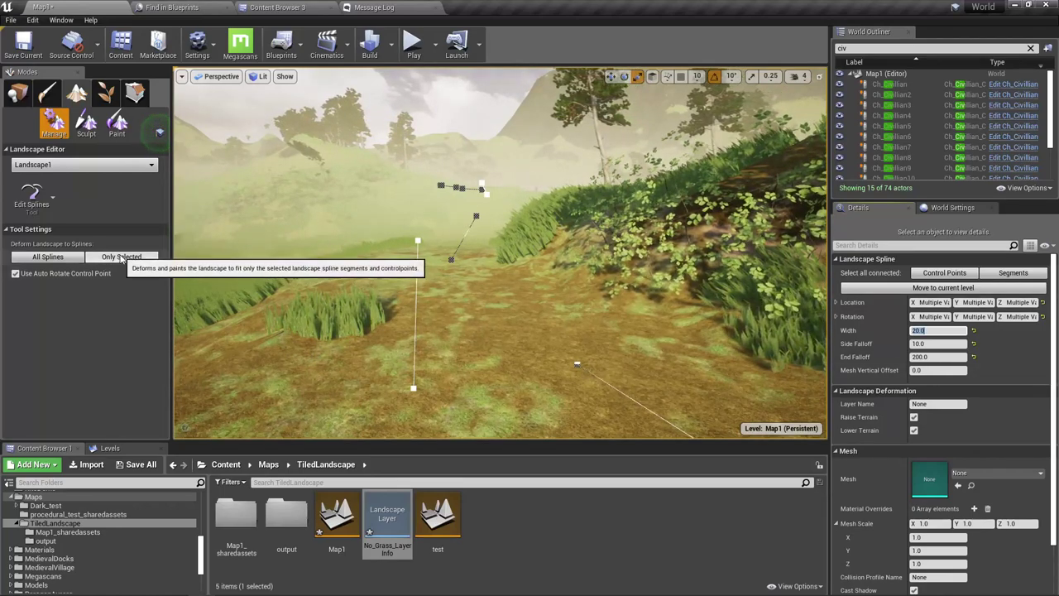
key("Return")
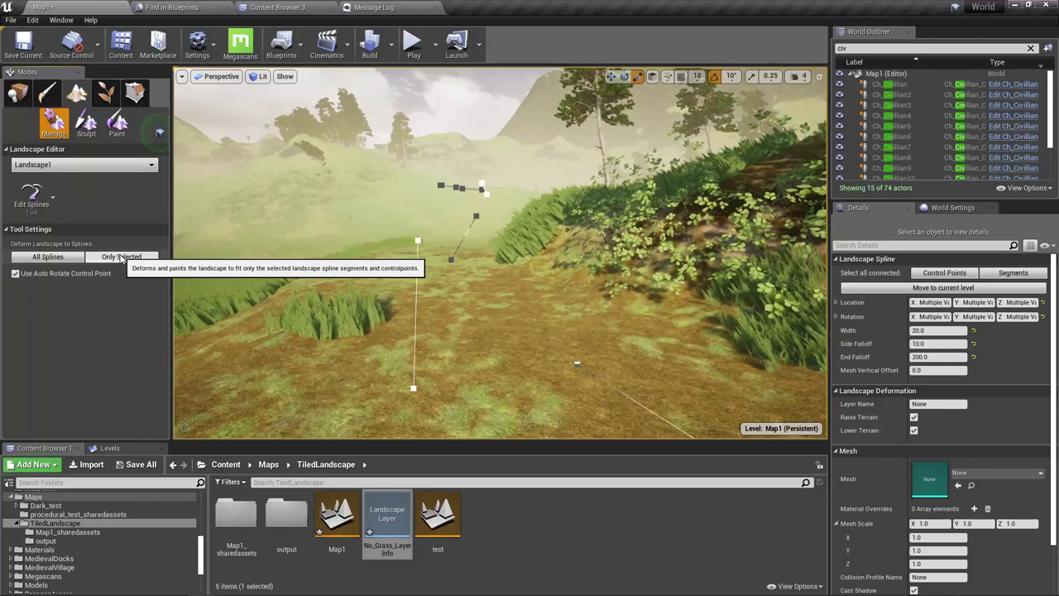
Deform the landscape to the selected control points and to all connected L2 segments of the road spline
left_click(121, 258)
right_click_drag(356, 274, 588, 302)
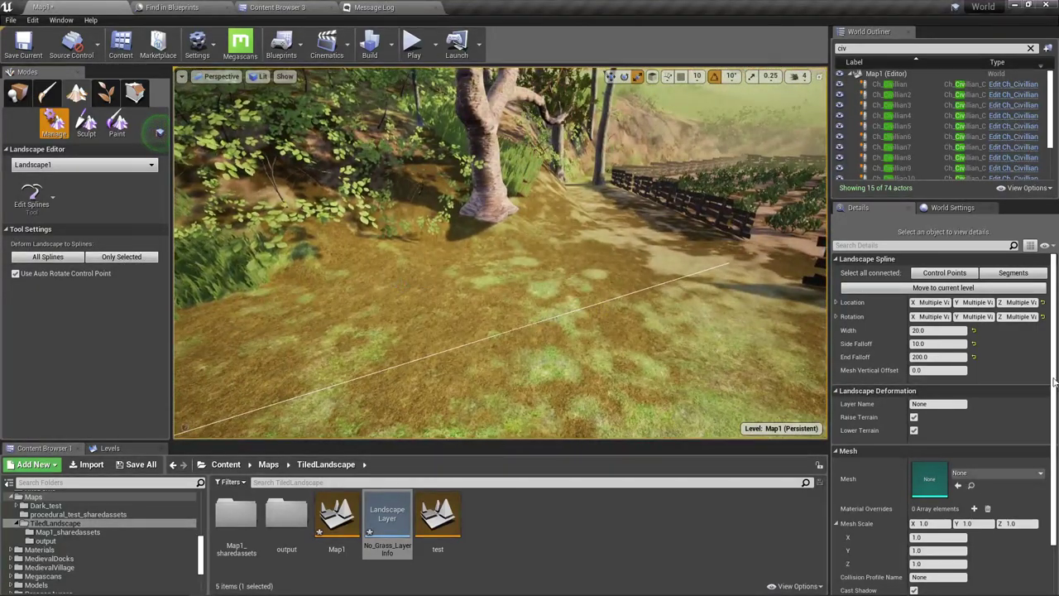
left_click(1013, 272)
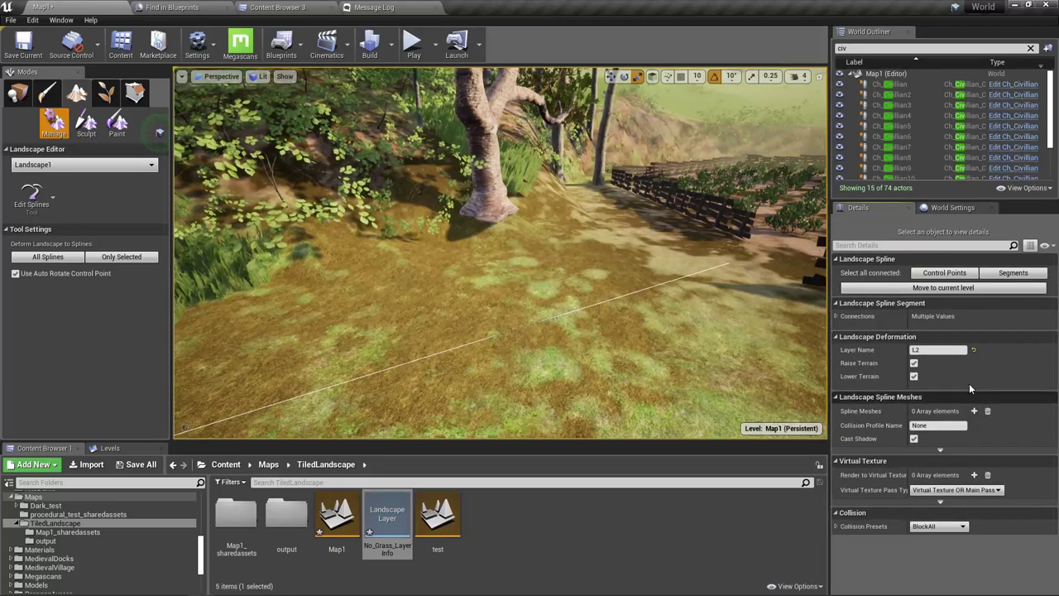
left_click(121, 259)
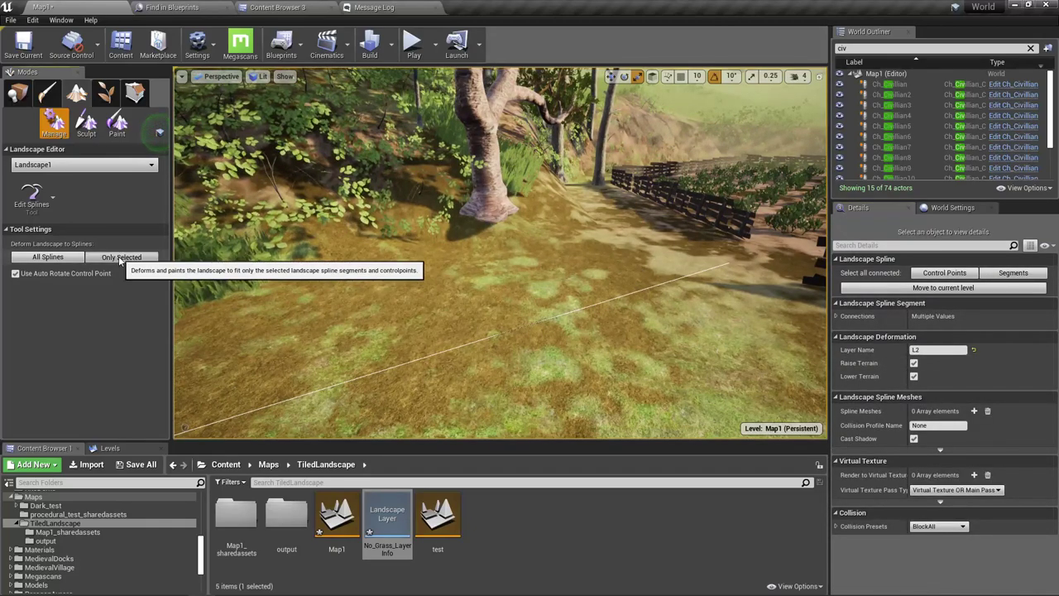
Set the width of all connected control points to 40 and deform the landscape to only the selected points
right_click_drag(356, 285, 203, 277)
right_click_drag(500, 253, 497, 319)
right_click_drag(747, 414, 746, 412)
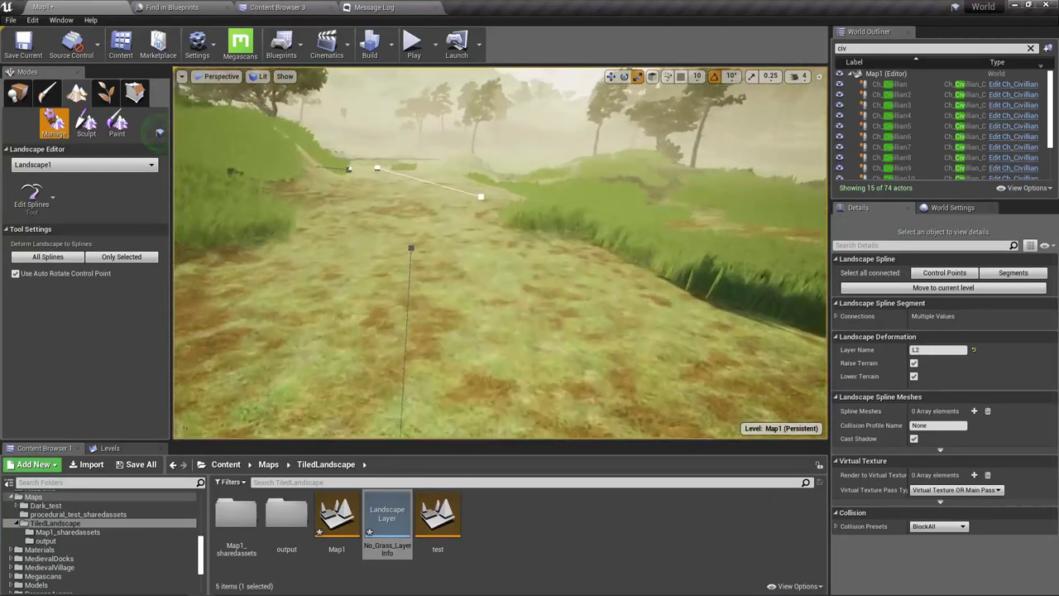
left_click(928, 272)
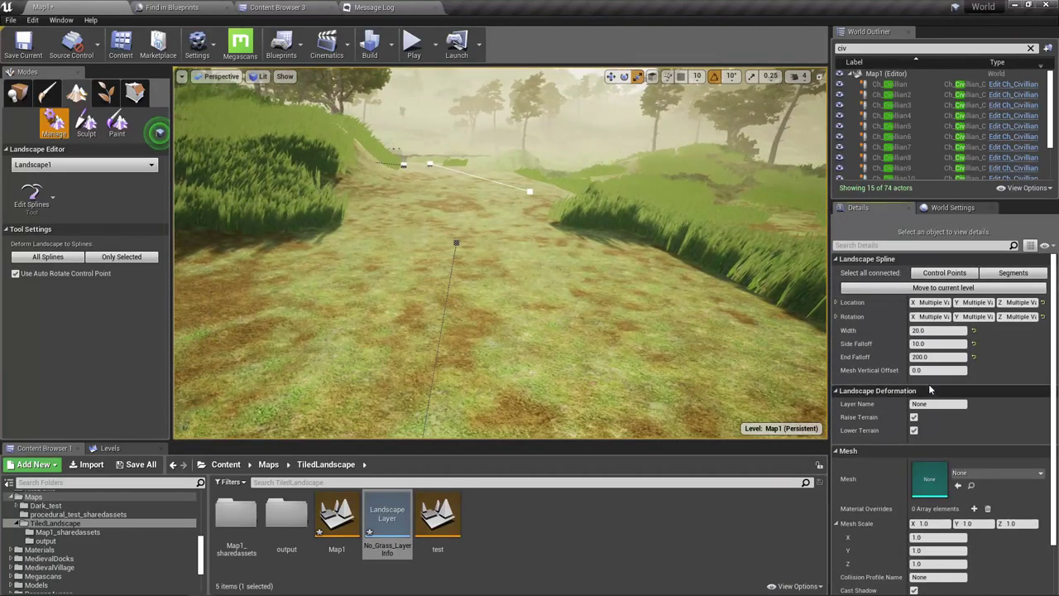
left_click(944, 331)
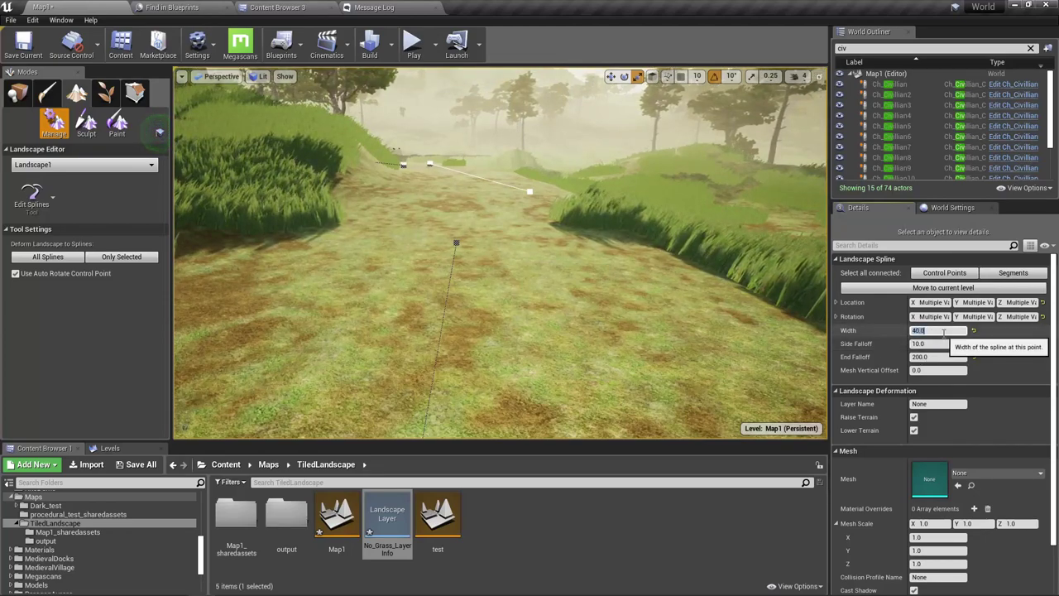
left_click(107, 258)
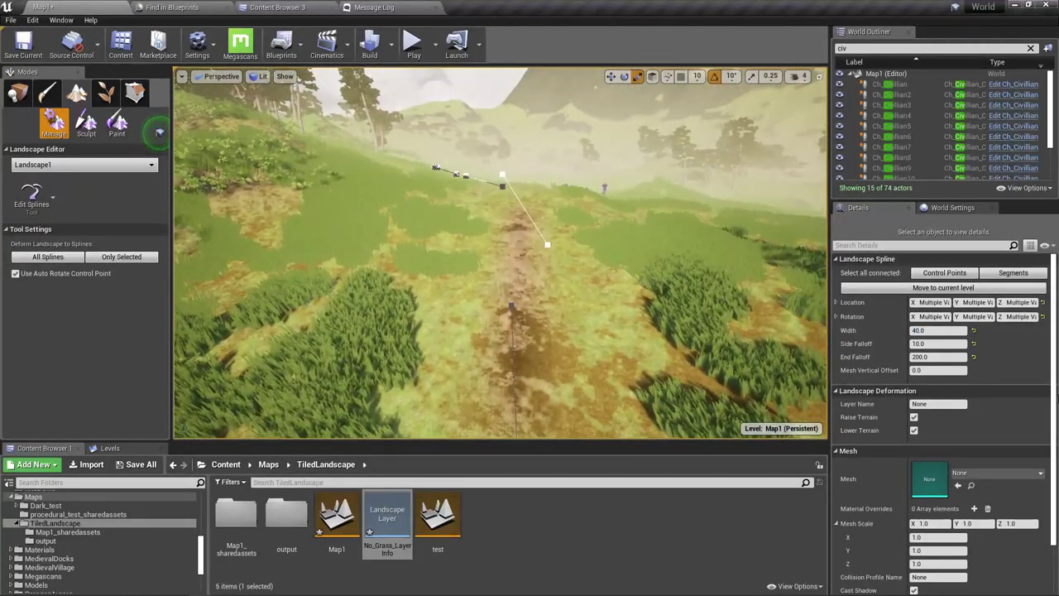
Reselect all connected road segments and reapply the L2 landscape deformation and paint to only the selected splines
left_click(1013, 273)
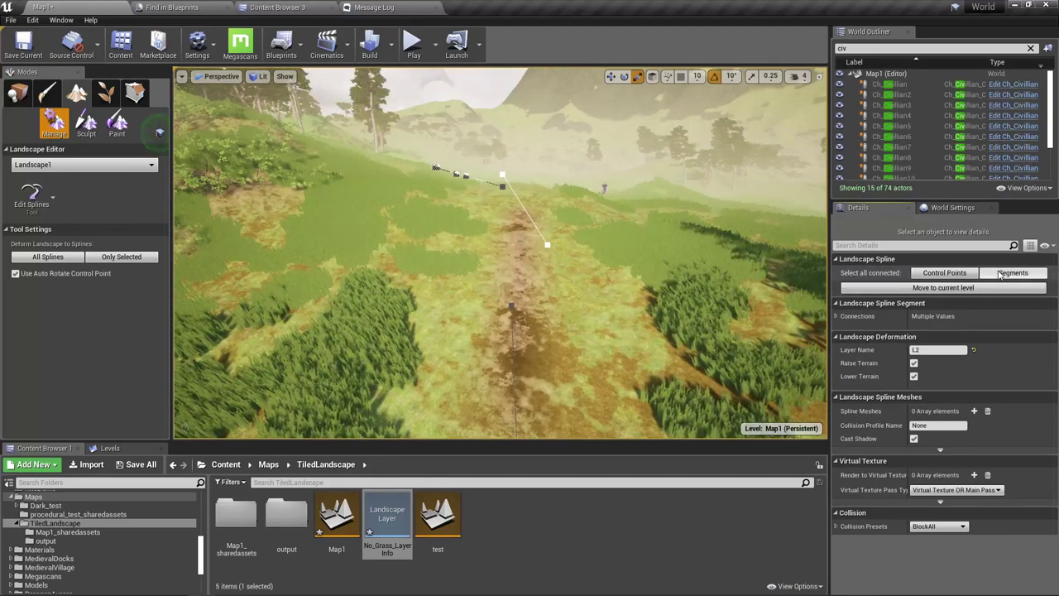
left_click(122, 258)
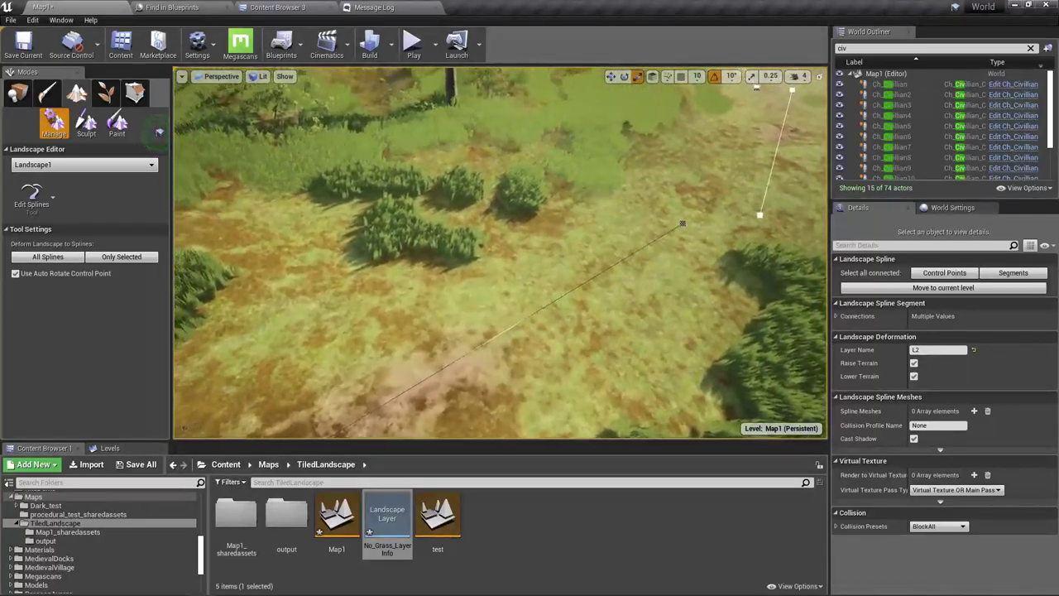
right_click_drag(494, 288, 621, 269)
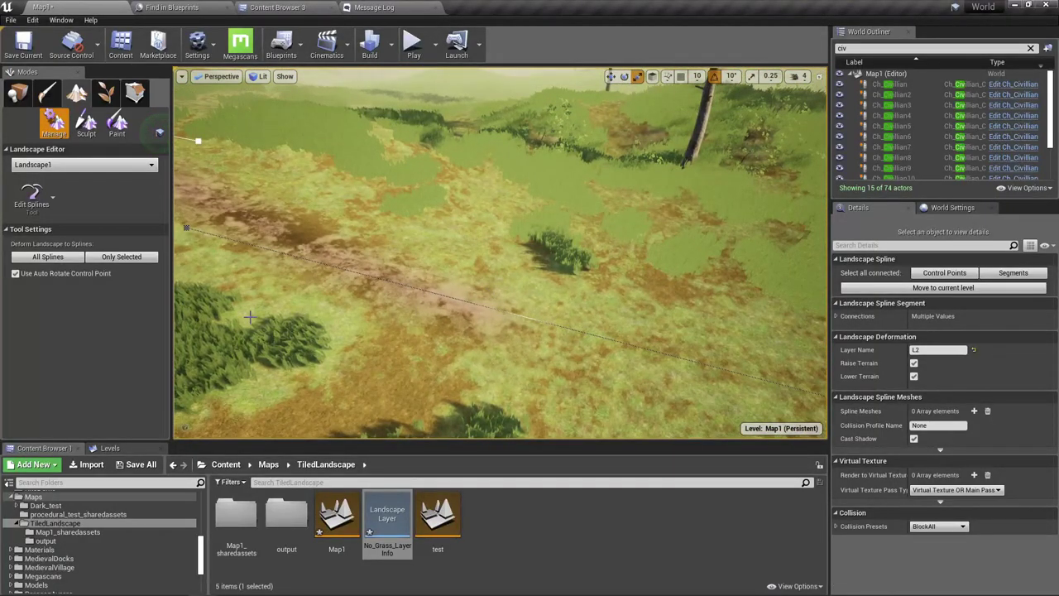
left_click(124, 257)
left_click(124, 257)
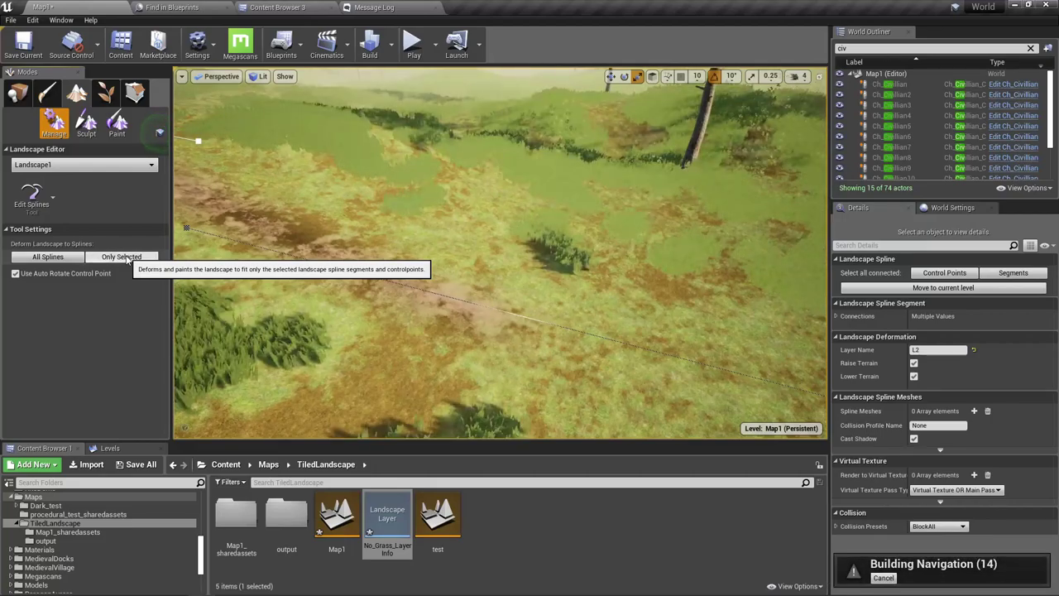
Select all connected control points of the road spline and set their width to 80
key("w")
right_click_drag(497, 273, 379, 298)
key("w")
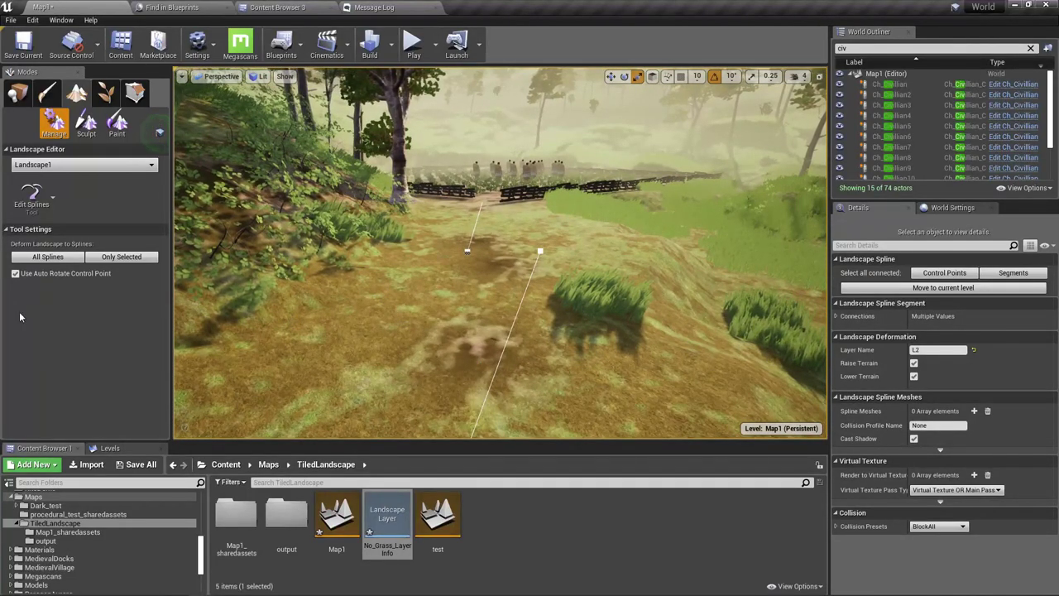
left_click(960, 274)
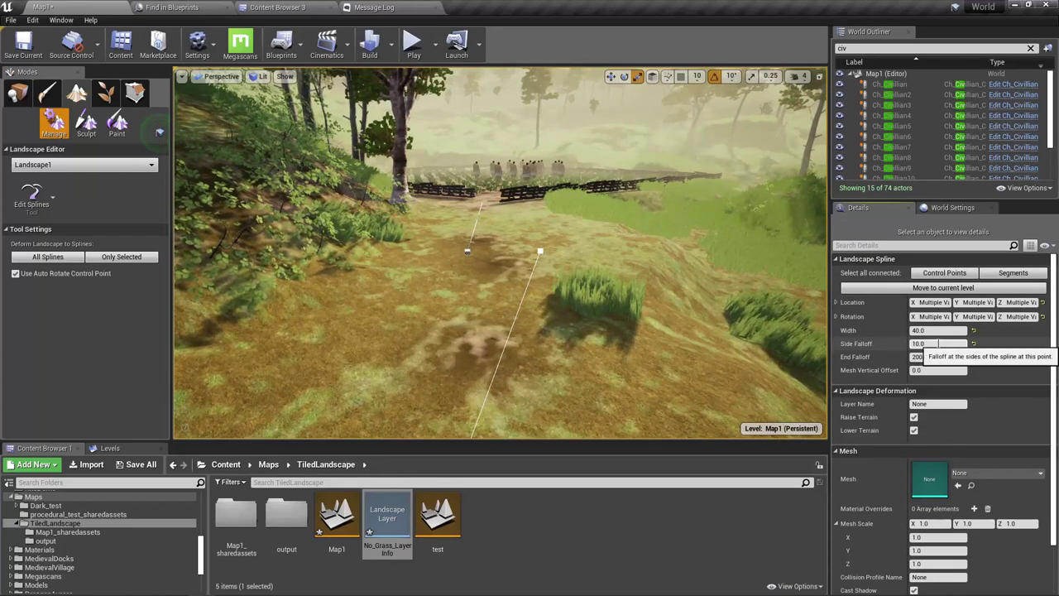
left_click(933, 330)
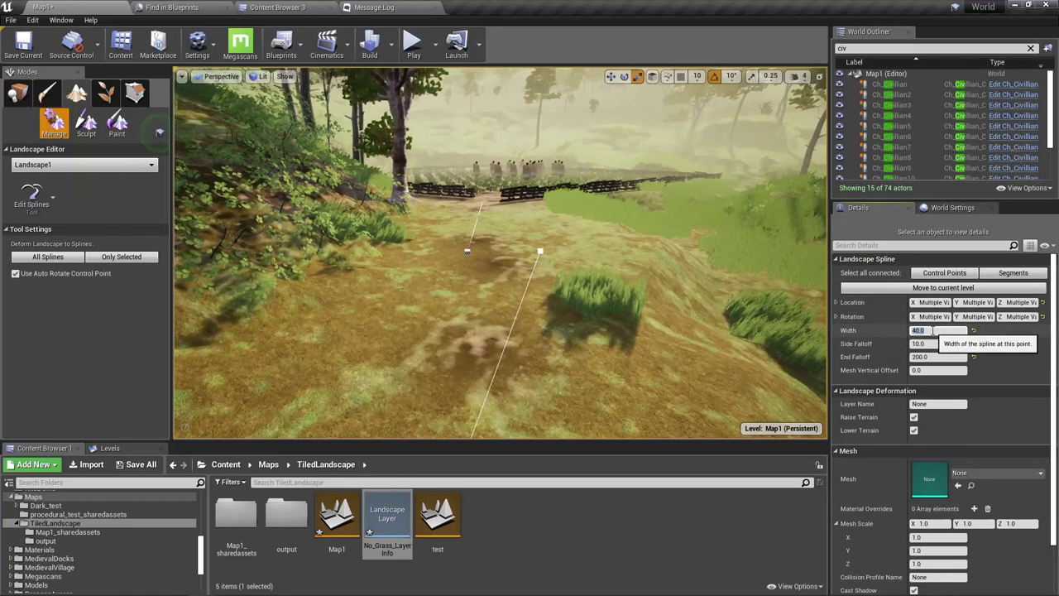
type("80")
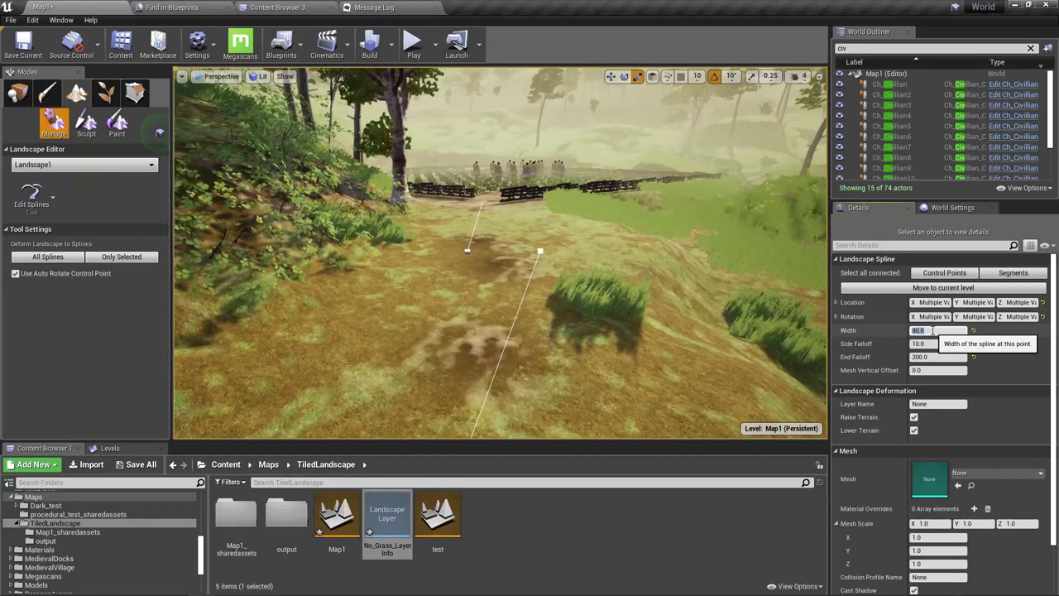
key("Return")
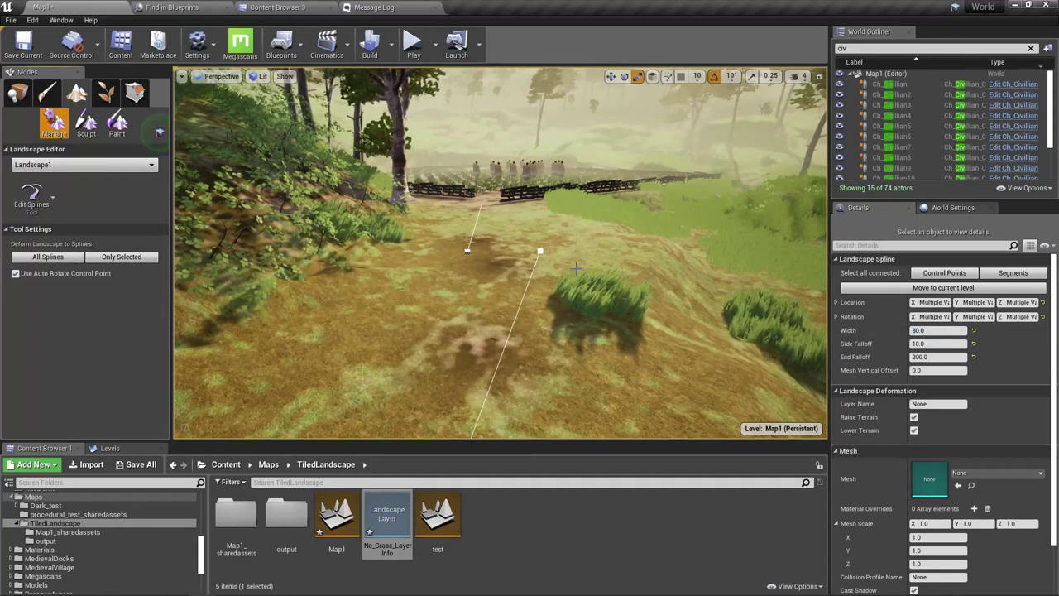
Select all connected road segments and deform and paint the landscape with L2 along only the selected splines
right_click_drag(576, 268, 379, 240)
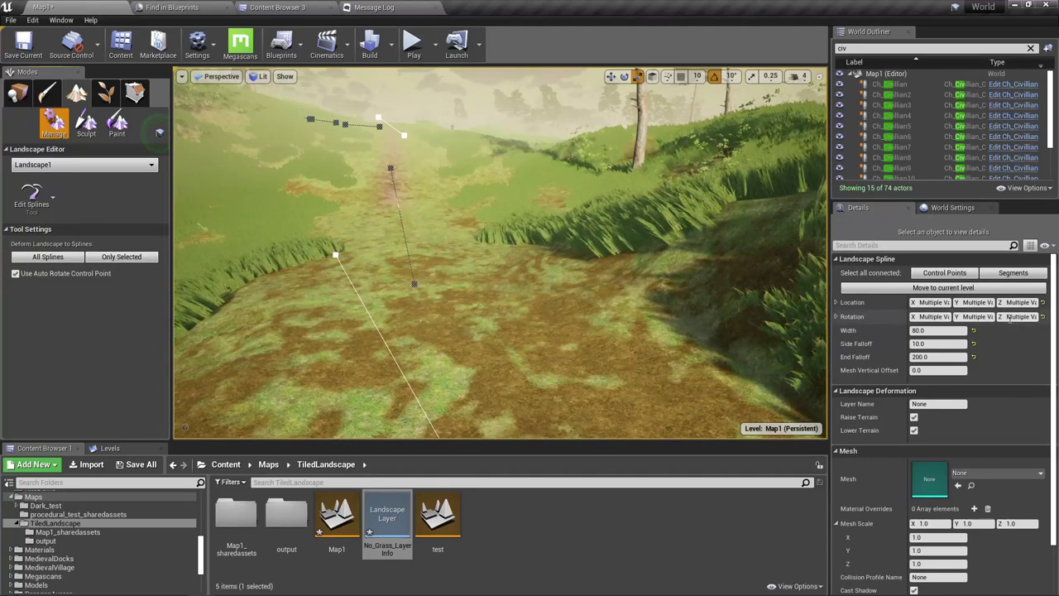
left_click(1013, 273)
left_click(124, 258)
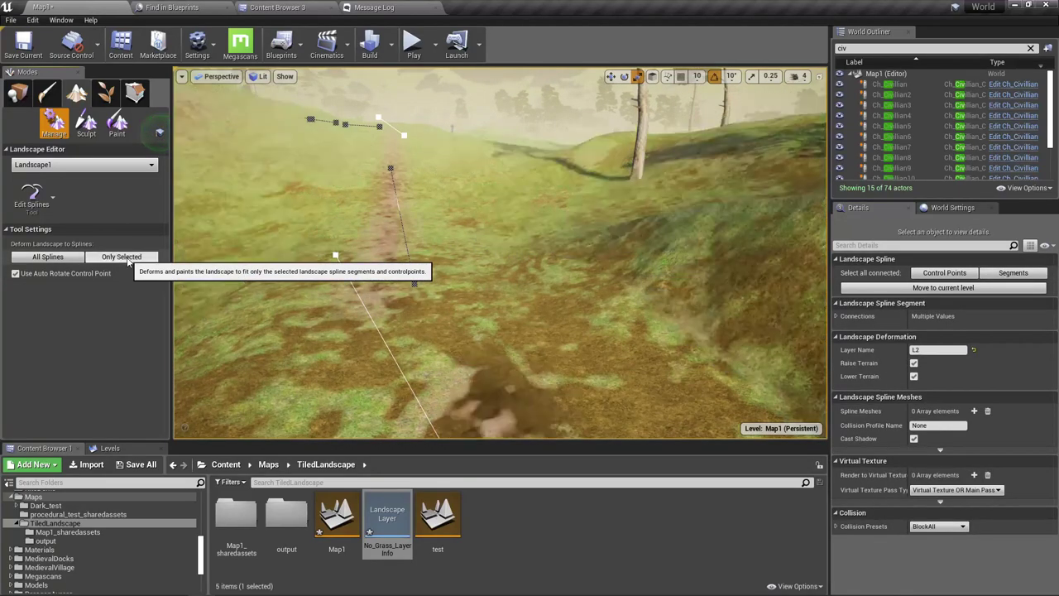
right_click_drag(397, 265, 712, 257)
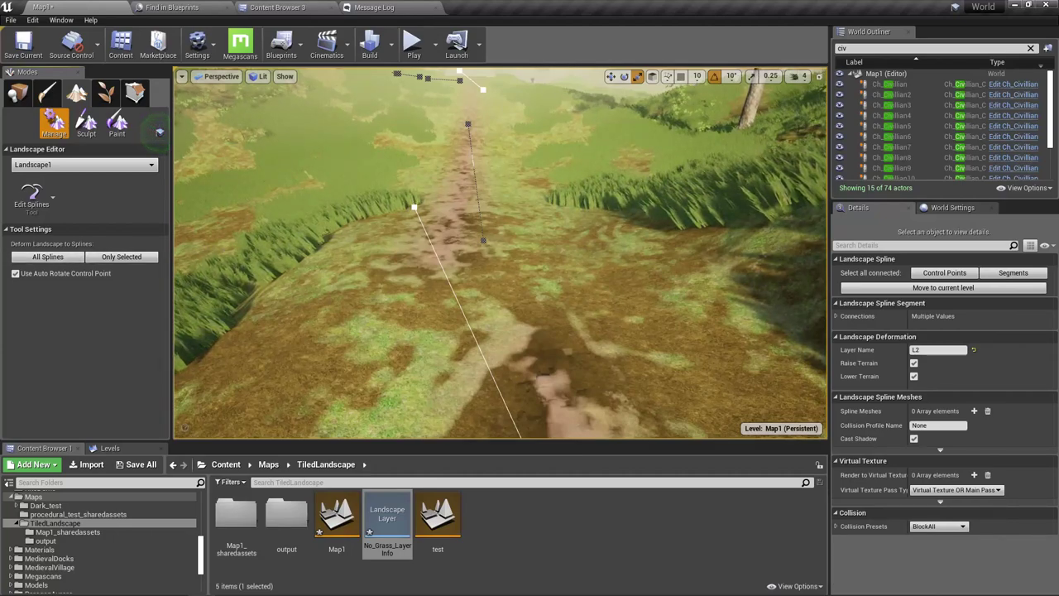
right_click_drag(382, 274, 412, 258)
Play-test the level in a full-screen viewport by running the character along the dirt road, stop the session, and inspect the road in the editor
key("F11")
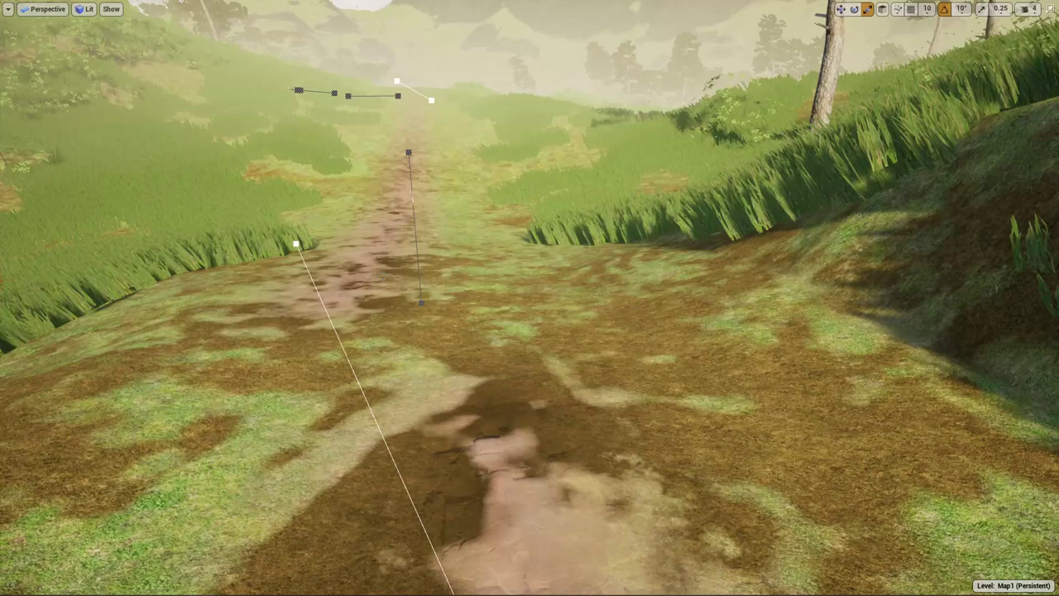
key("alt+p")
key("w")
key("w")
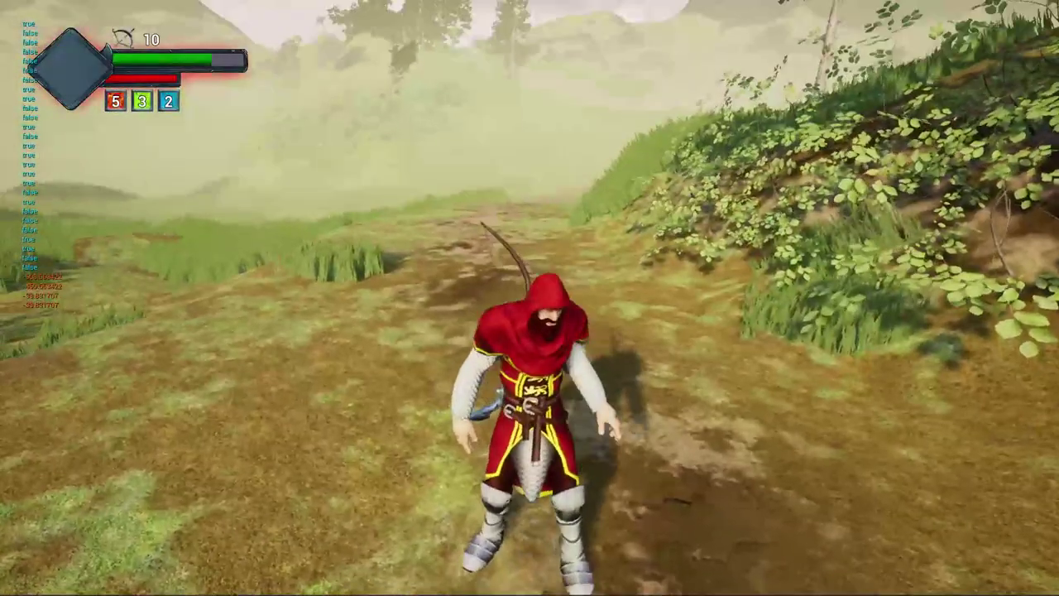
key("w")
key("w")
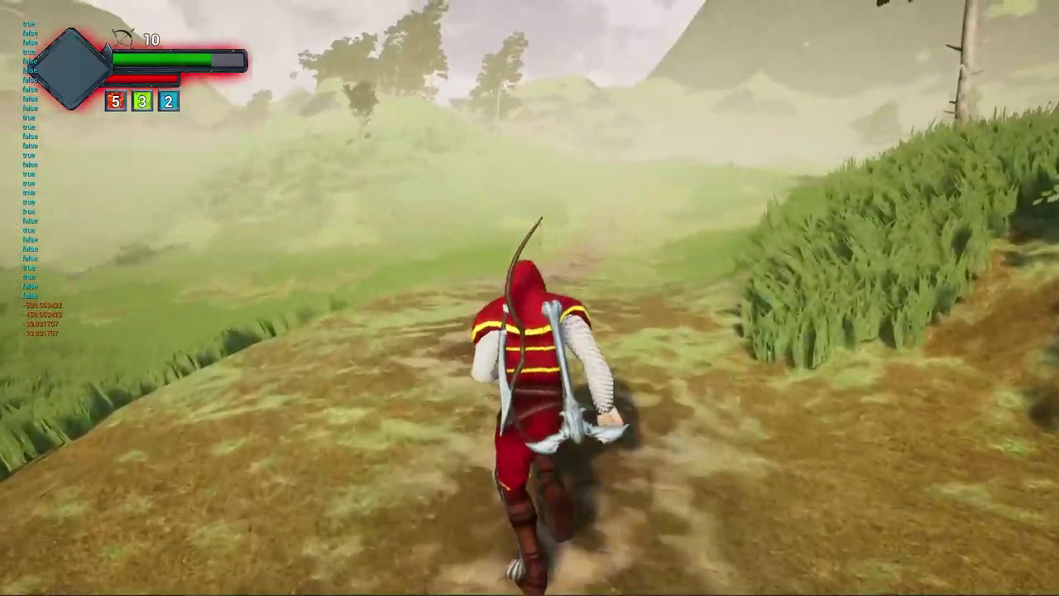
key("w")
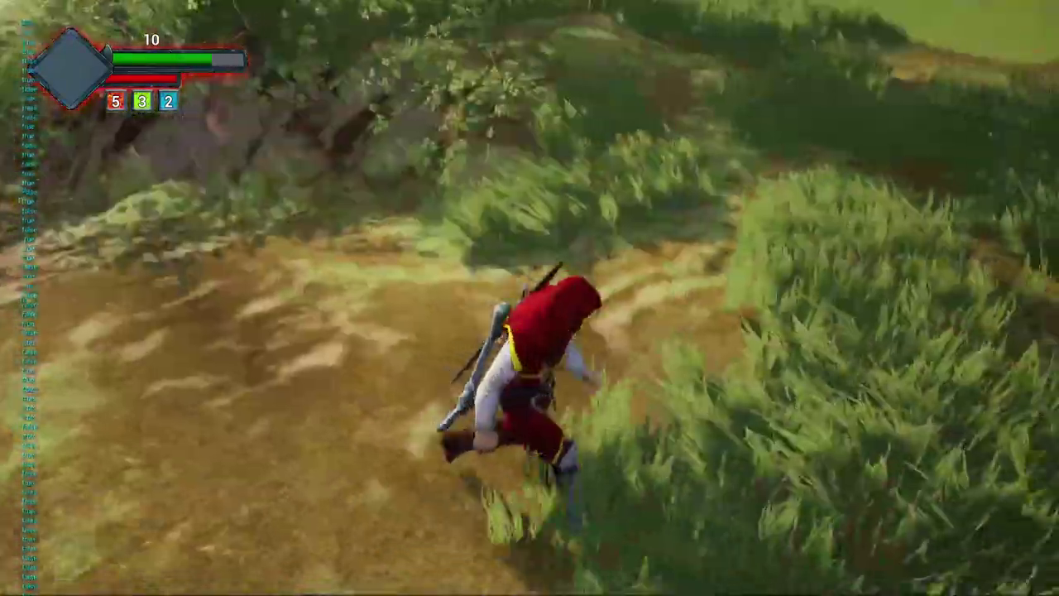
key("d")
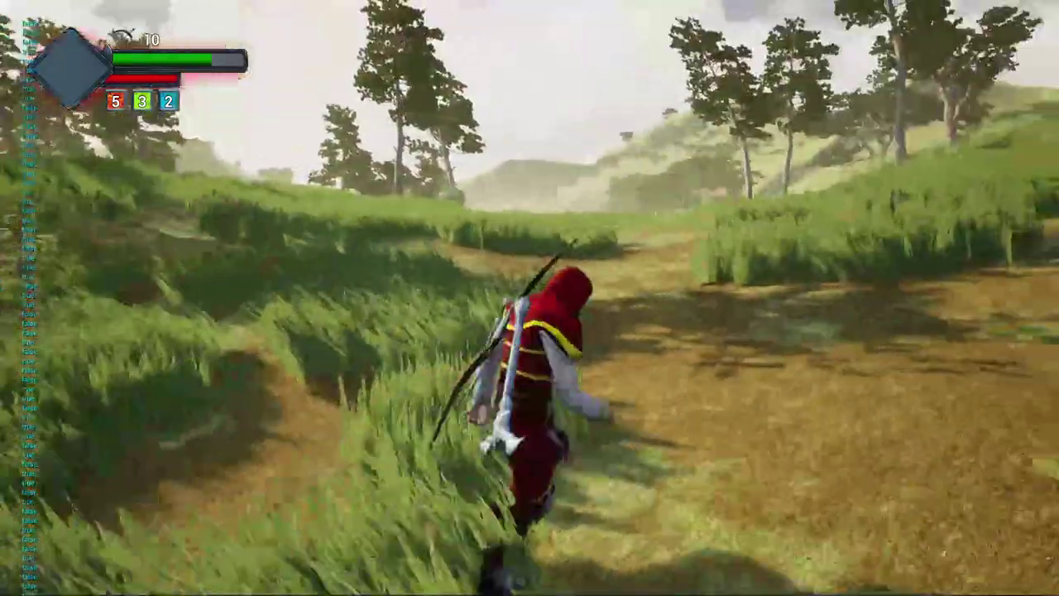
key("w")
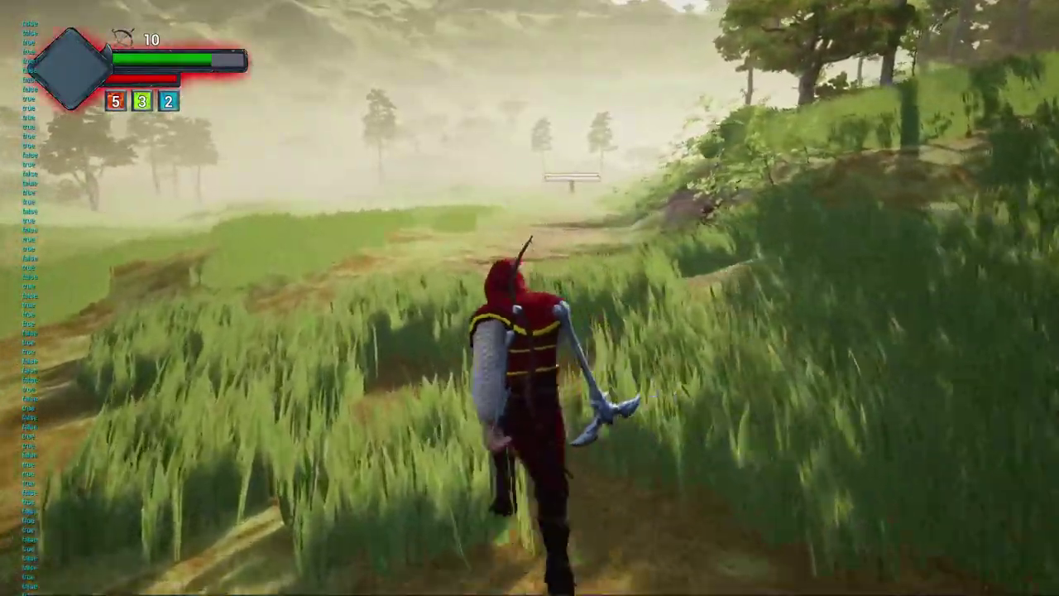
key("w")
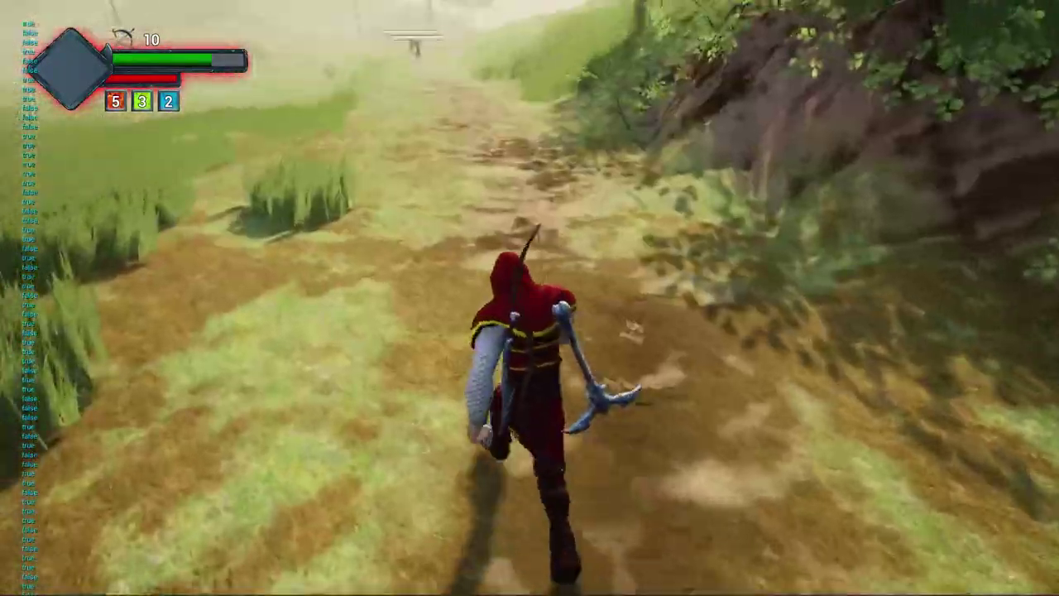
key("w")
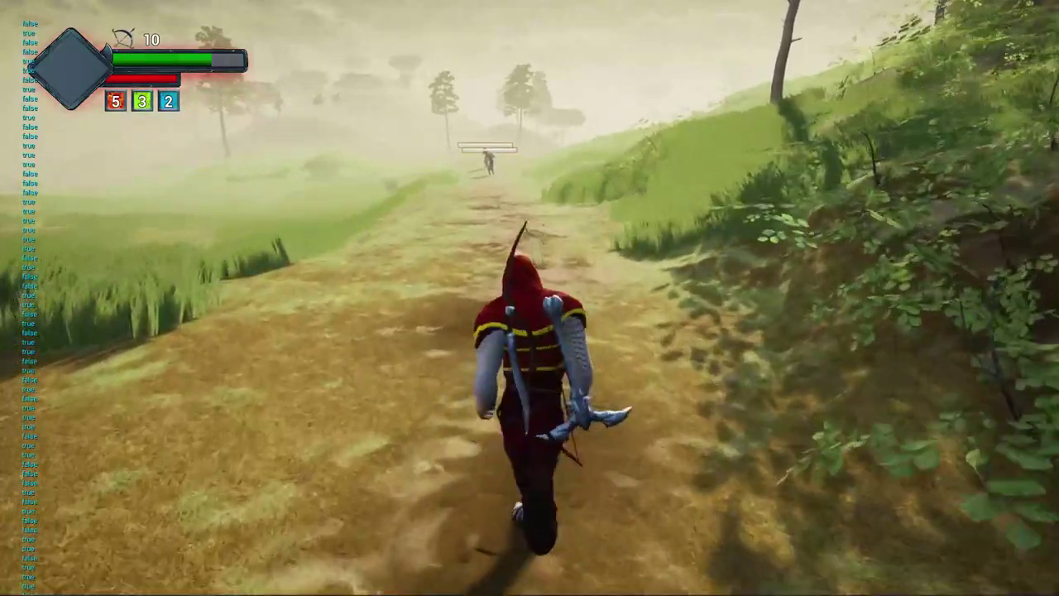
key("w")
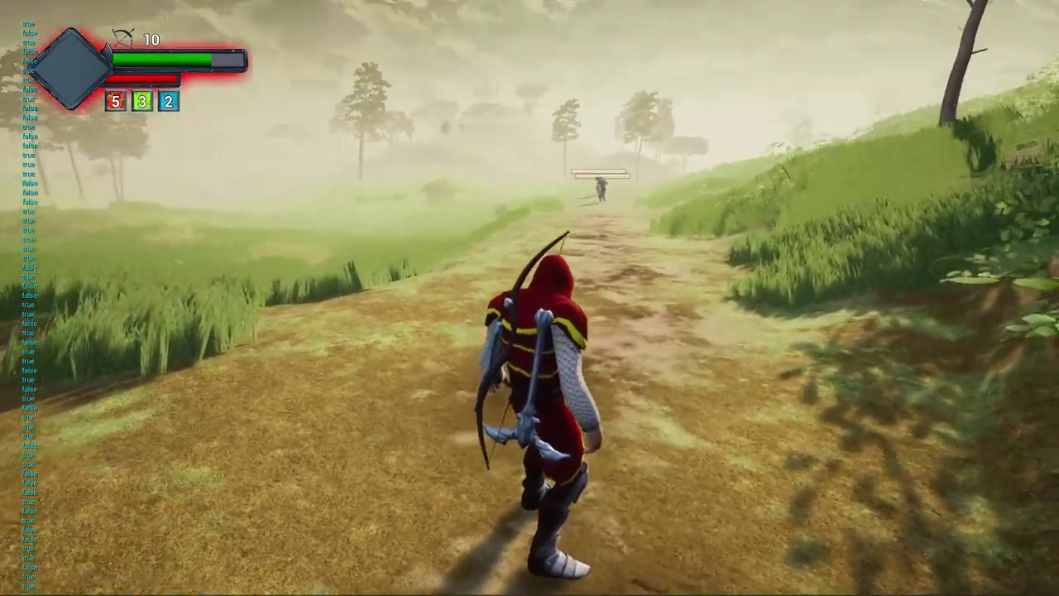
key("Escape")
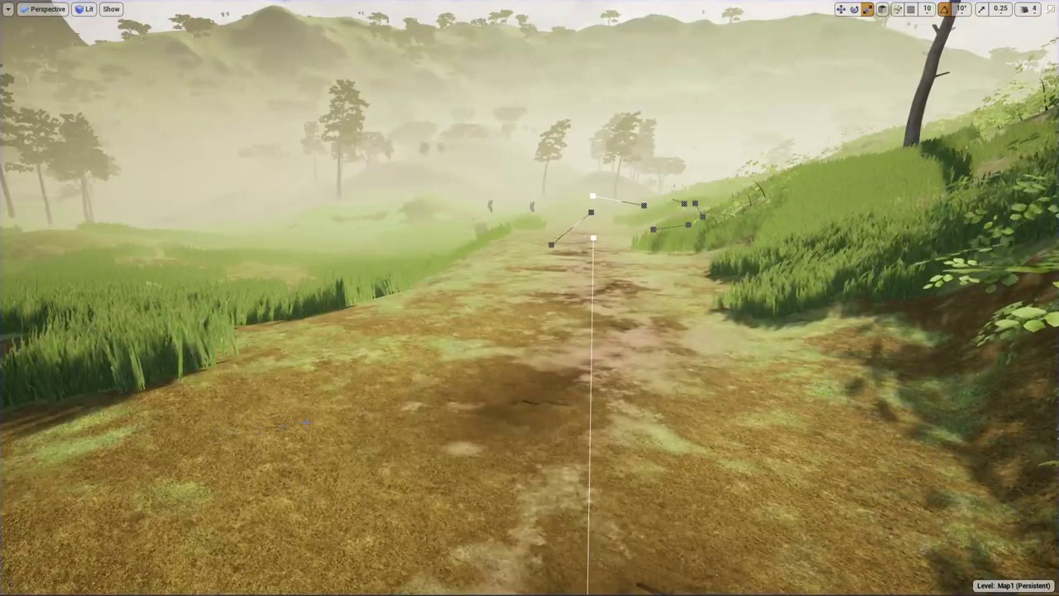
right_click_drag(311, 423, 300, 433)
key("w")
right_click_drag(323, 398, 195, 410)
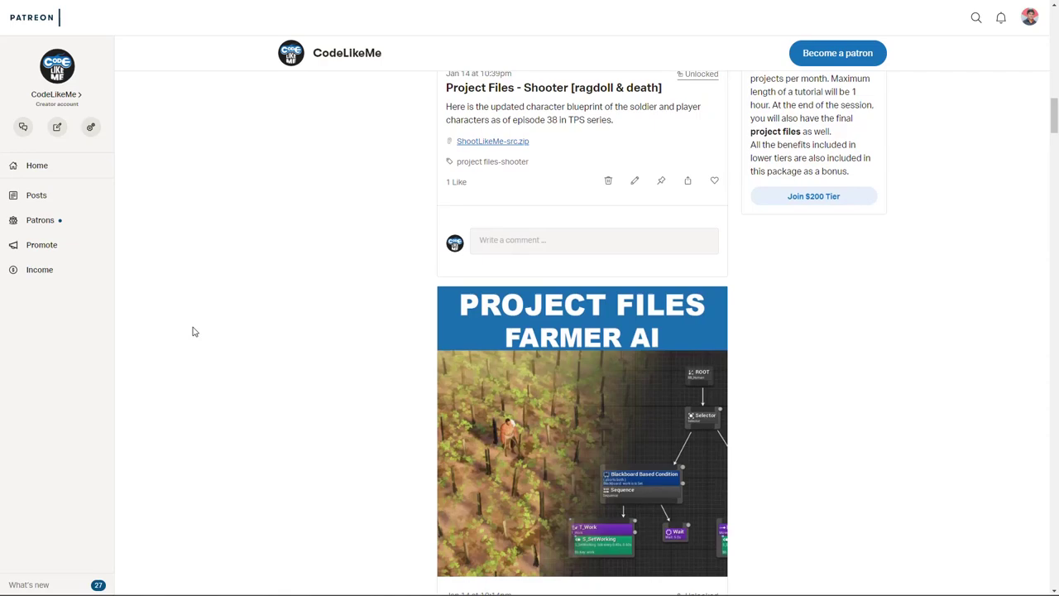
Review the membership tiers and recent project-file posts on the CodeLikeMe Patreon page
scroll(267, 348, "up", 3)
scroll(280, 350, "up", 2)
scroll(282, 351, "down", 6)
scroll(290, 348, "down", 10)
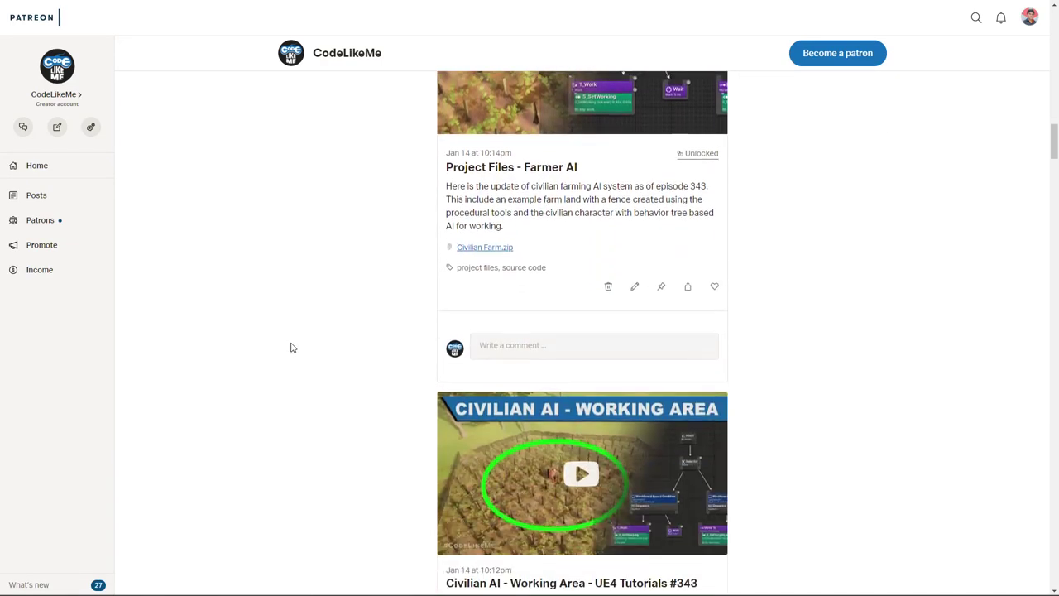
scroll(291, 346, "down", 6)
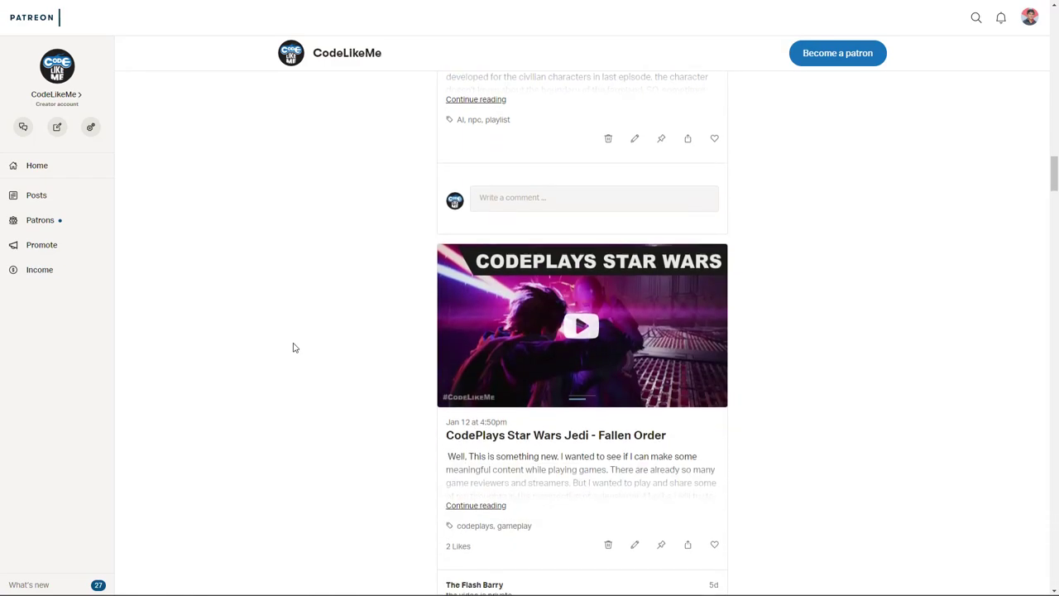
scroll(291, 345, "down", 4)
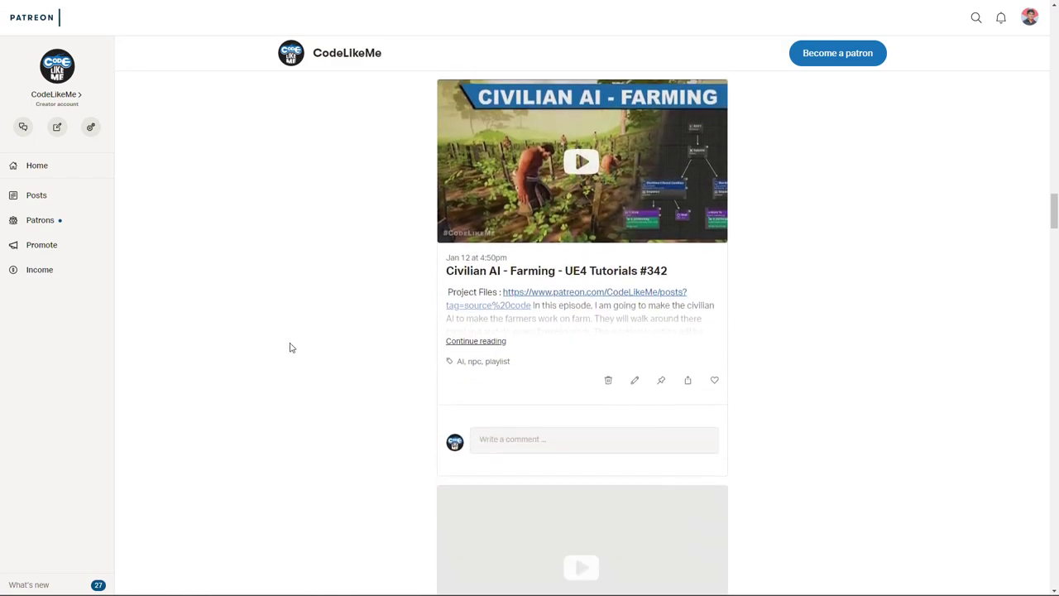
scroll(697, 469, "up", 20)
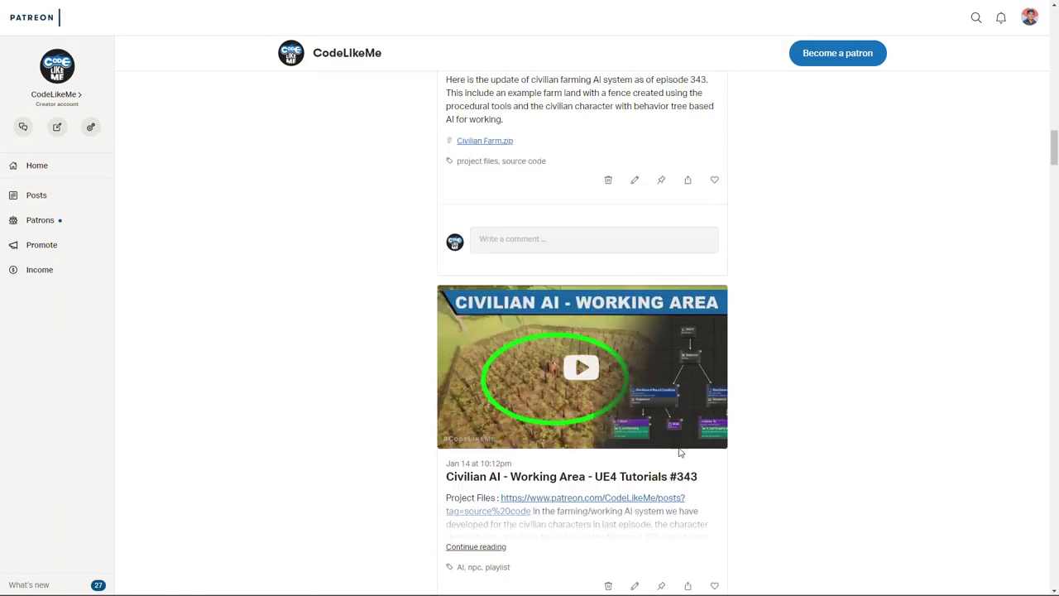
scroll(675, 447, "up", 4)
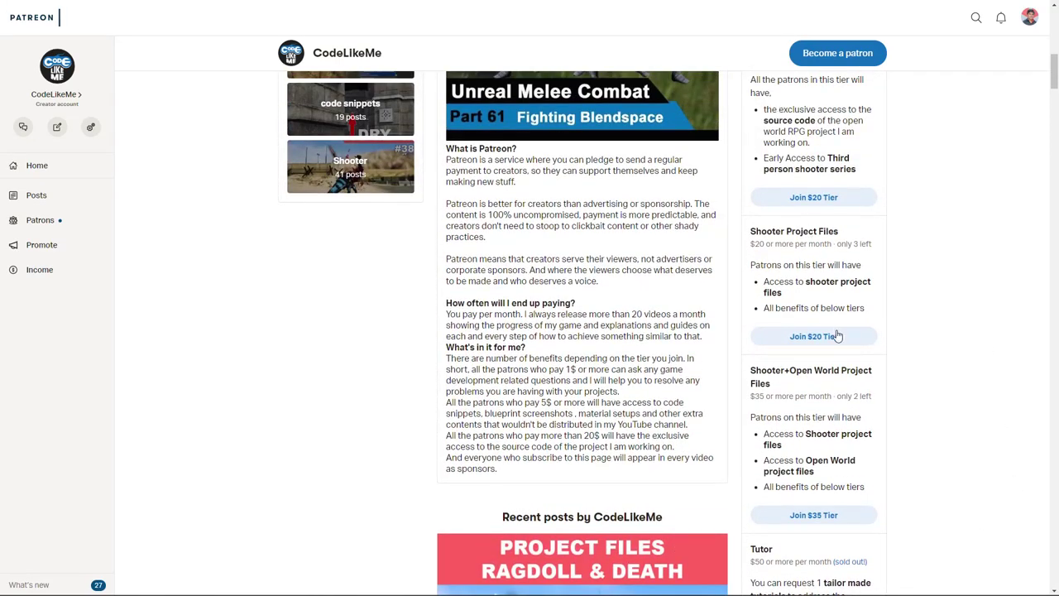
scroll(838, 338, "down", 5)
scroll(547, 335, "down", 5)
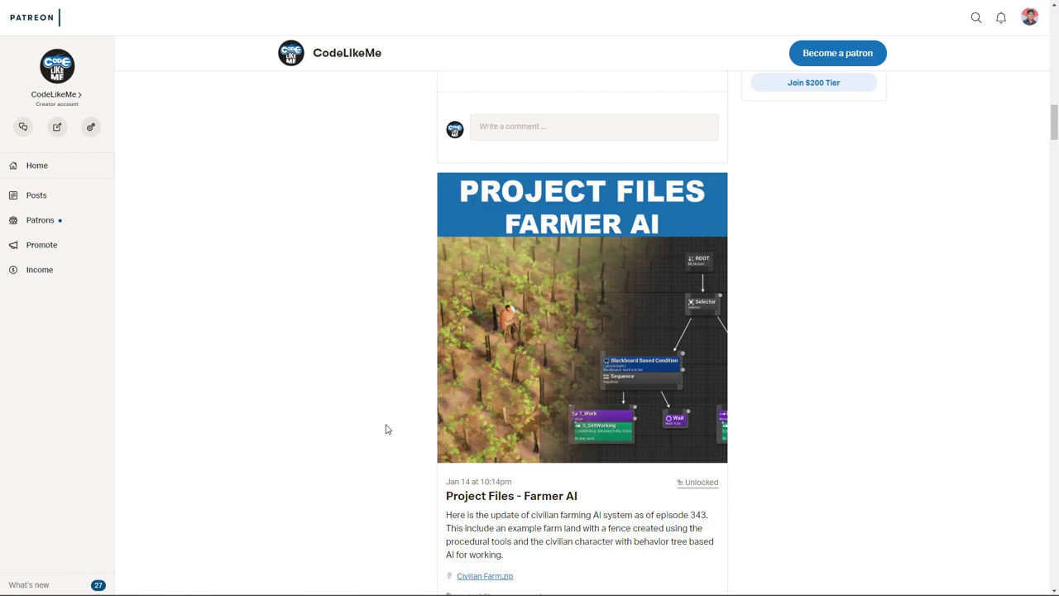
scroll(629, 399, "up", 4)
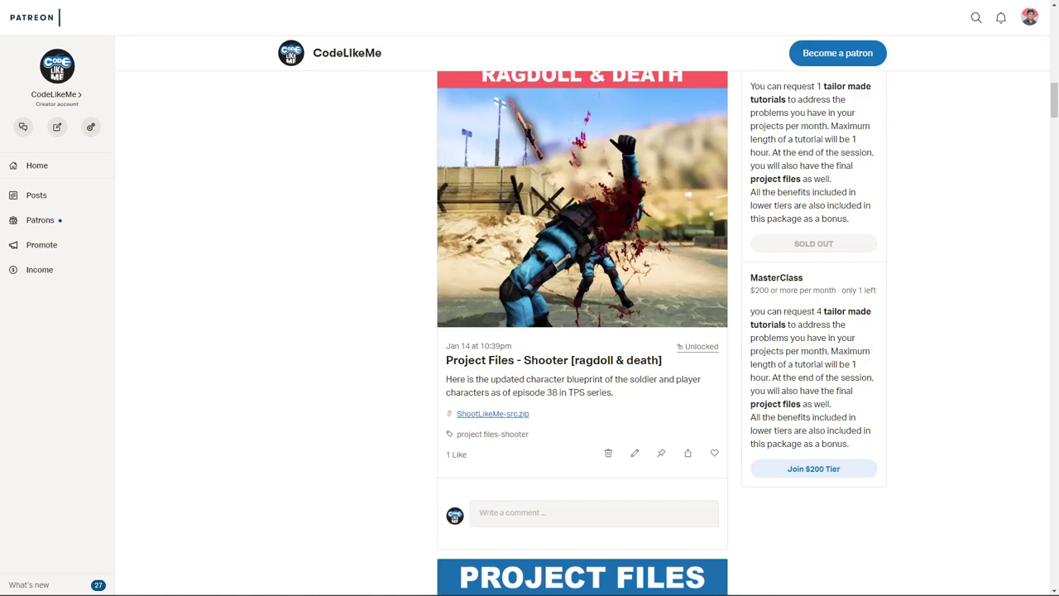
scroll(1013, 468, "down", 1)
scroll(845, 433, "up", 1)
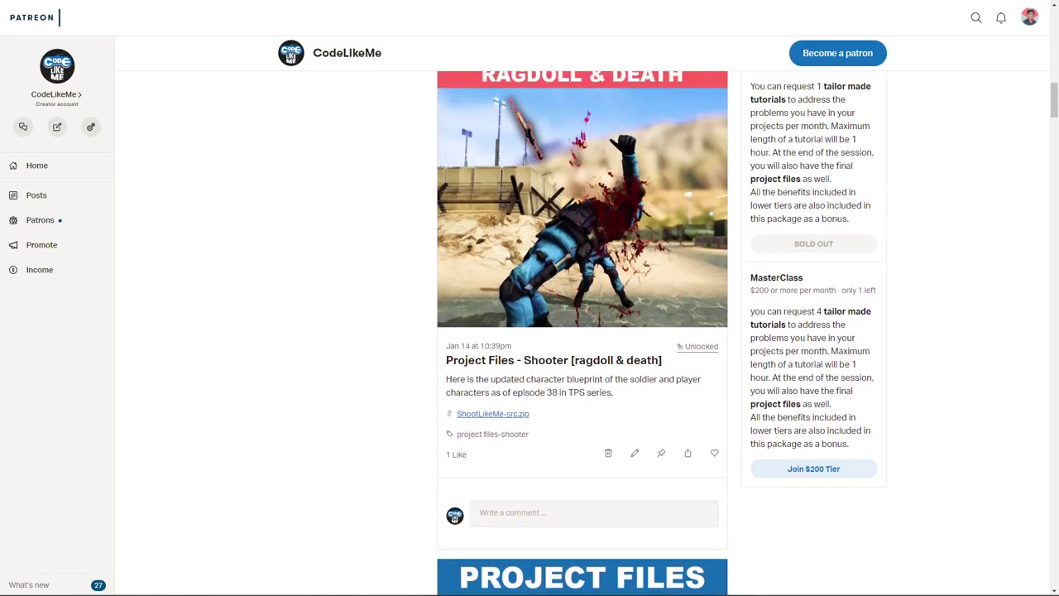